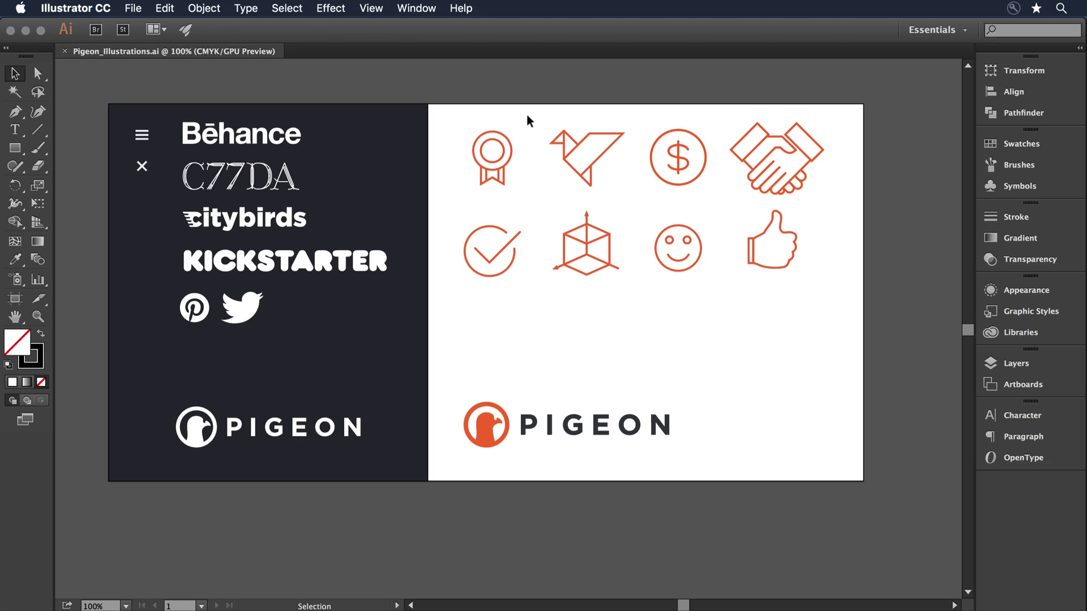
Isolate the award icon and begin Export Selection with SVG as the file format.
{"action": "left_click", "coordinate": [497, 144]}
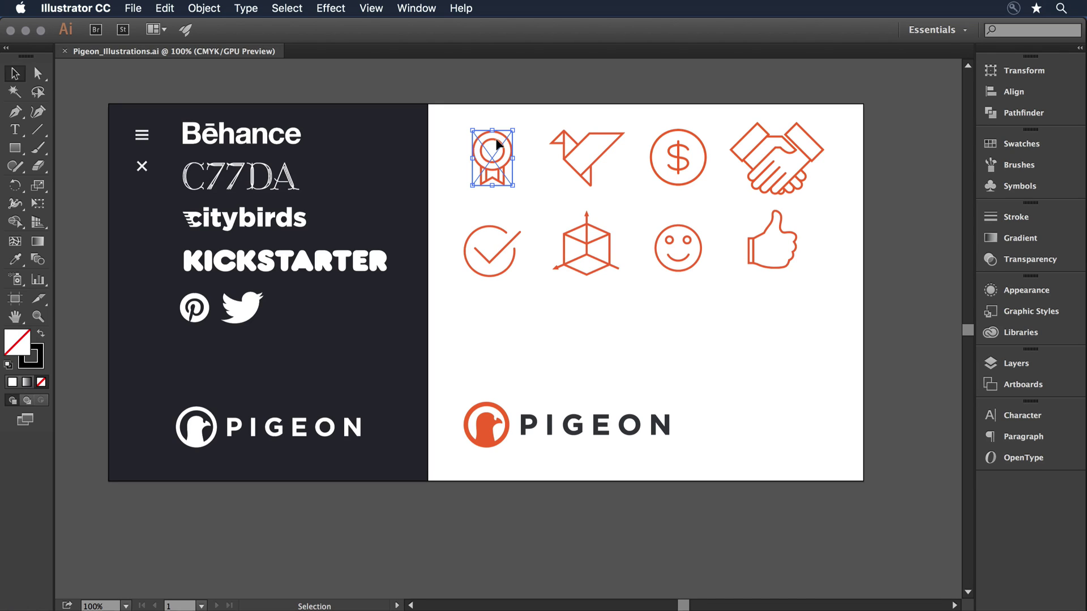
{"action": "double_click", "coordinate": [497, 145]}
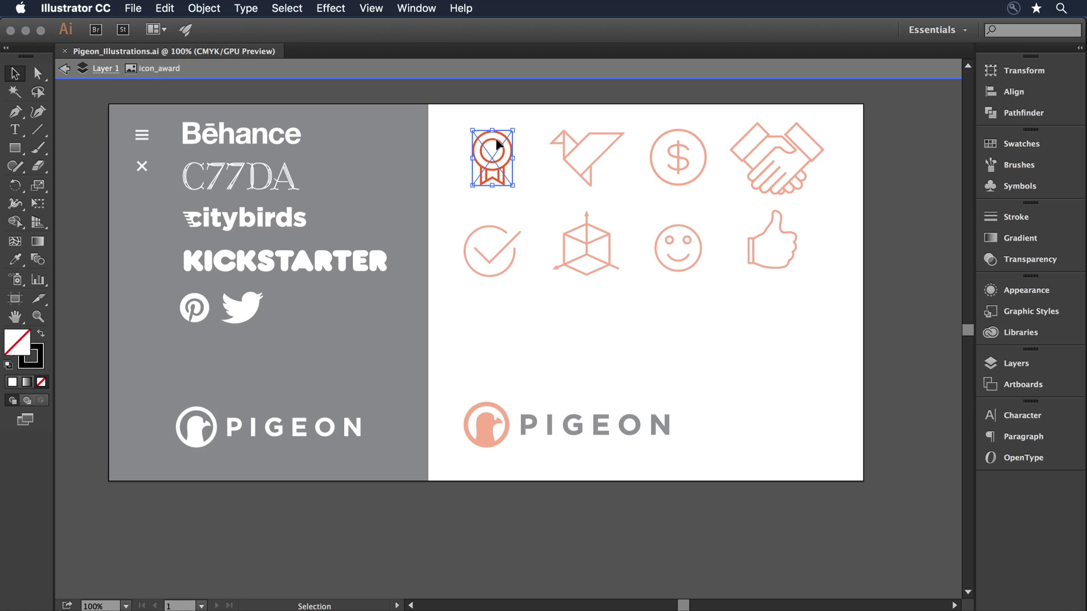
{"action": "right_click", "coordinate": [497, 145]}
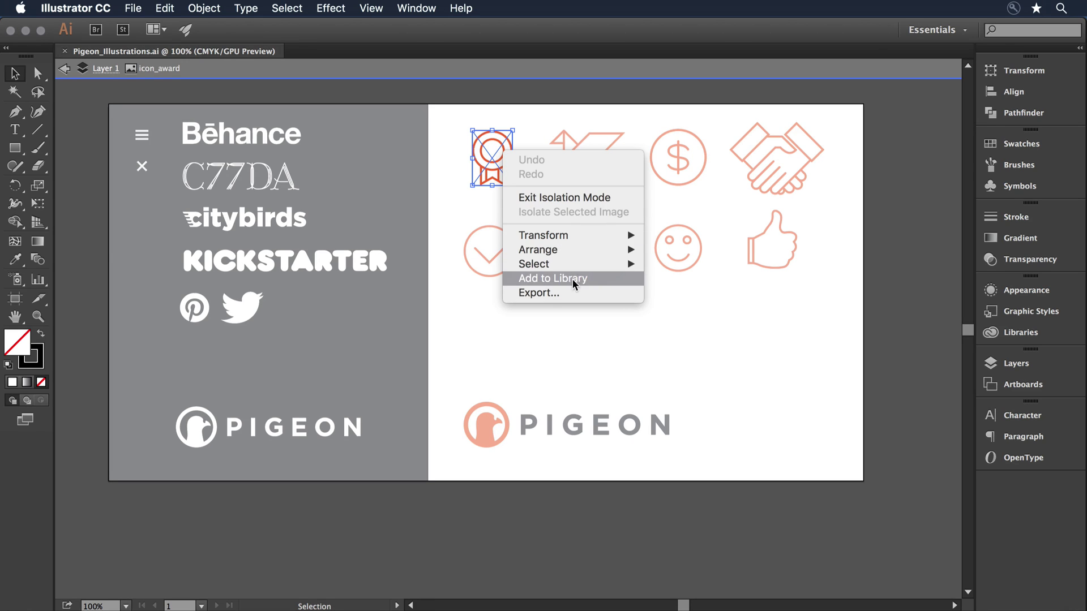
{"action": "left_click", "coordinate": [570, 294]}
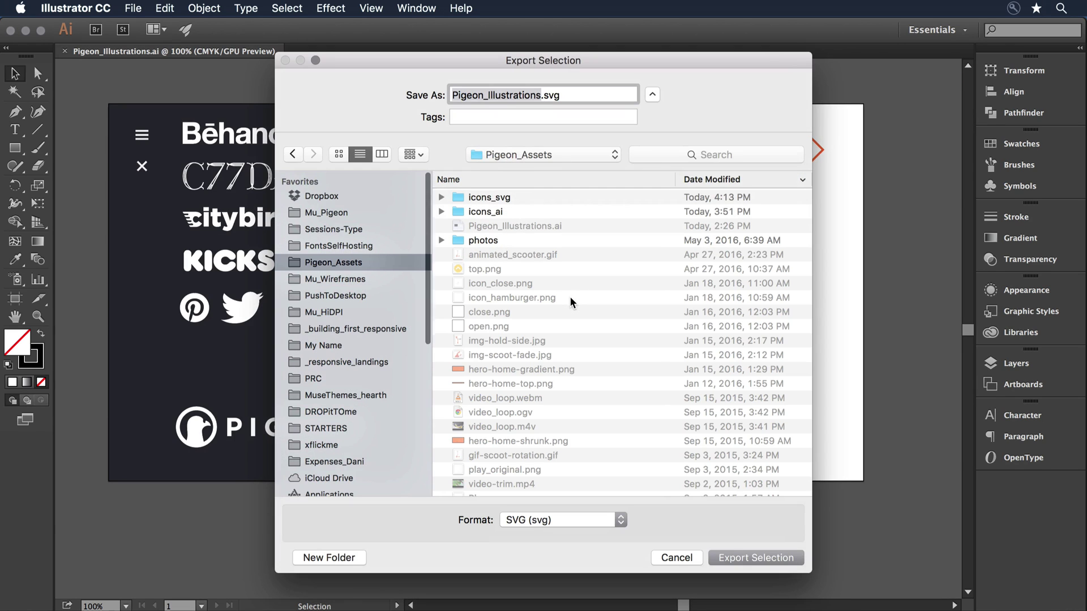
{"action": "left_click", "coordinate": [576, 531]}
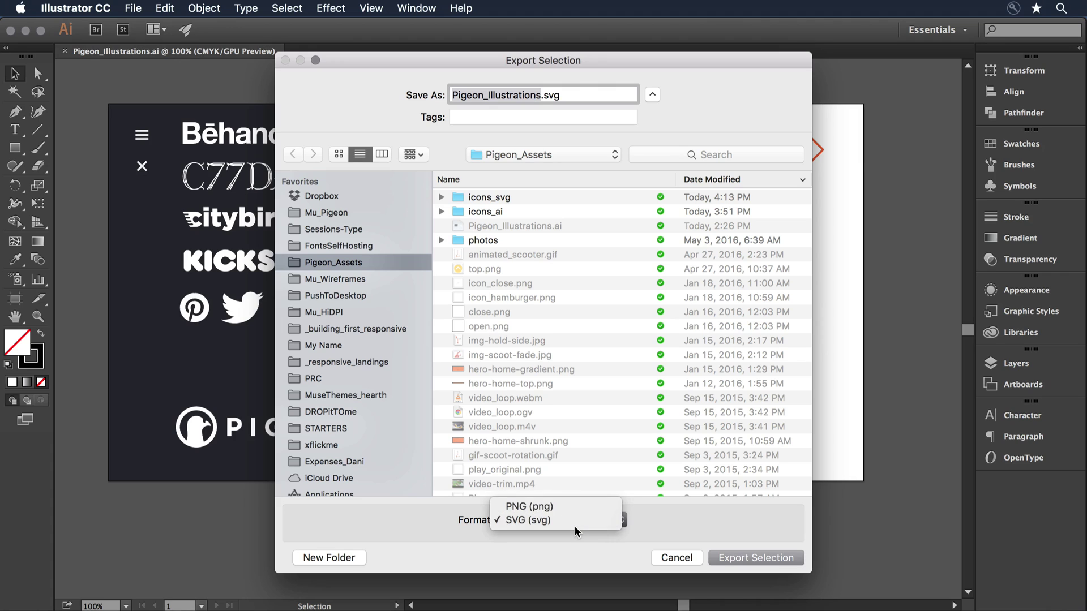
{"action": "left_click", "coordinate": [572, 520]}
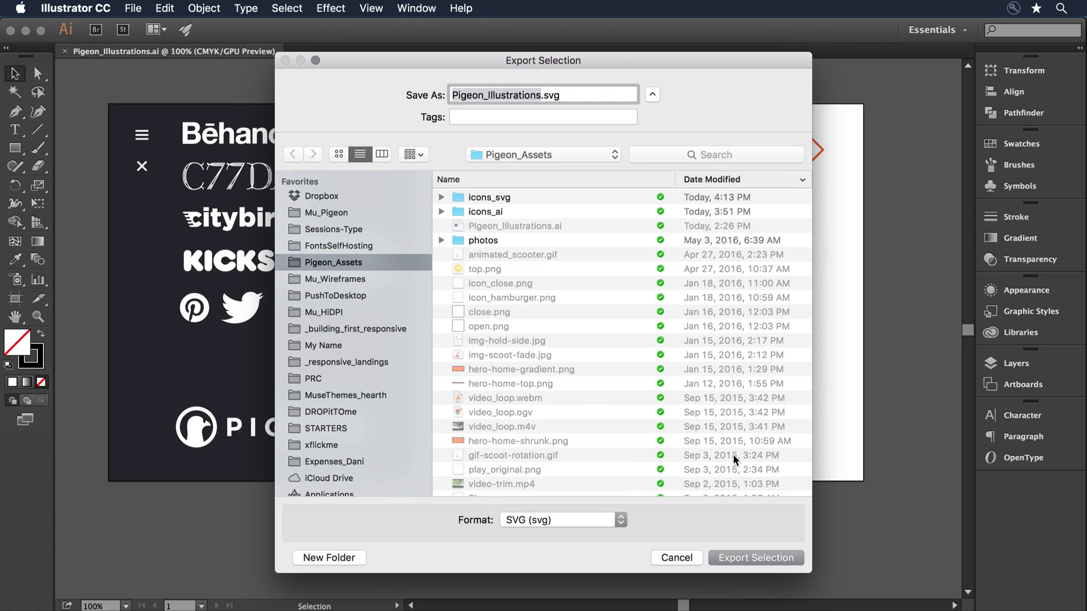
Export the award icon to Pigeon_Assets with SVG options Minify and Responsive enabled.
{"action": "left_click", "coordinate": [758, 559]}
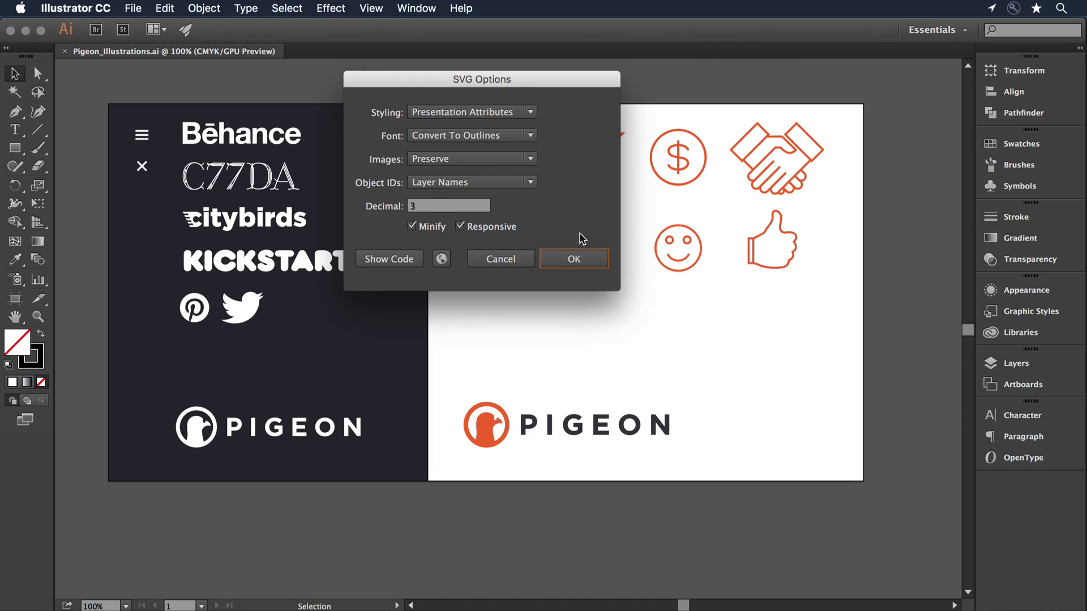
{"action": "left_click", "coordinate": [562, 260]}
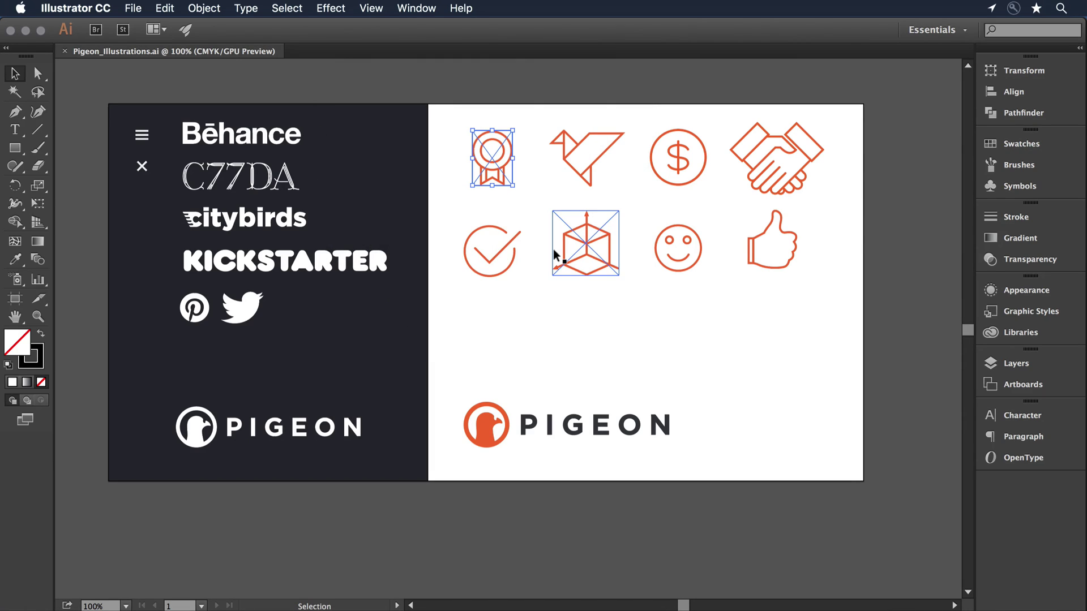
Add the award, bird and smiley icons as graphics to the _pigeon_new library.
{"action": "left_click", "coordinate": [556, 256], "text": "shift"}
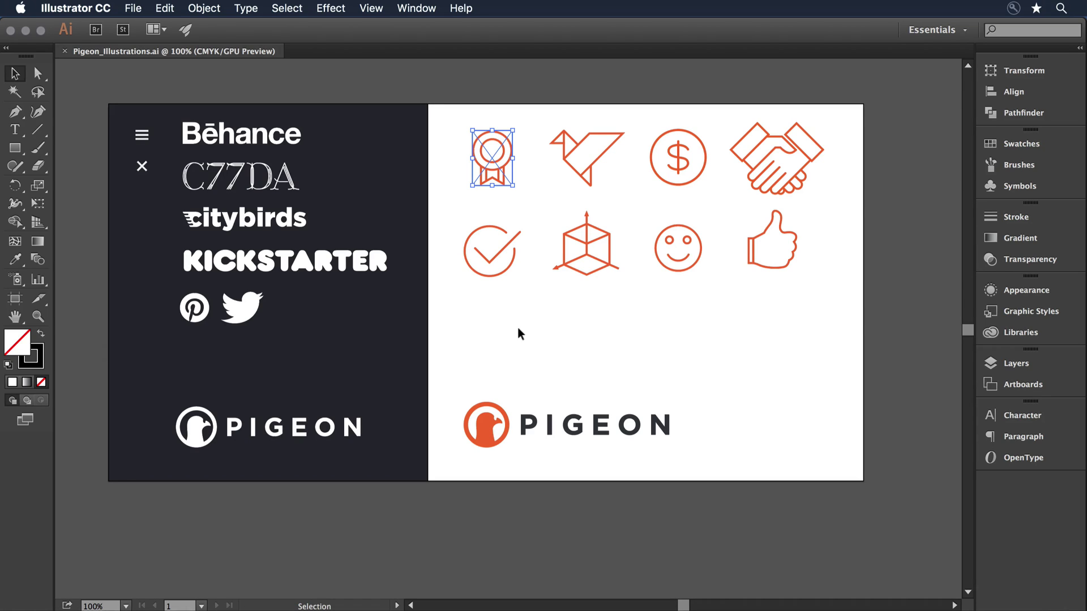
{"action": "left_click", "coordinate": [995, 333]}
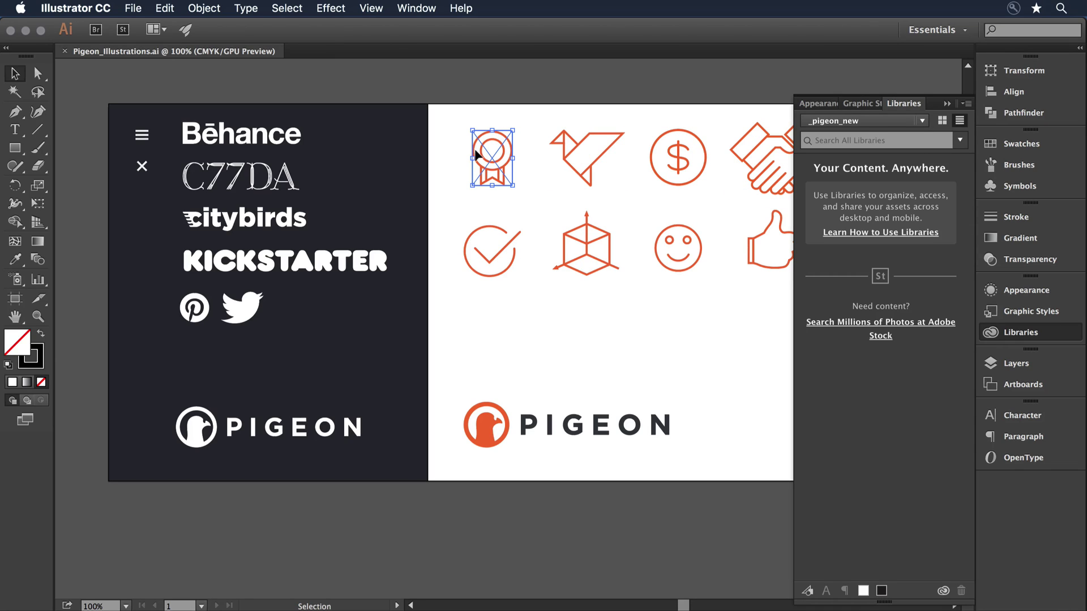
{"action": "left_click", "coordinate": [807, 591]}
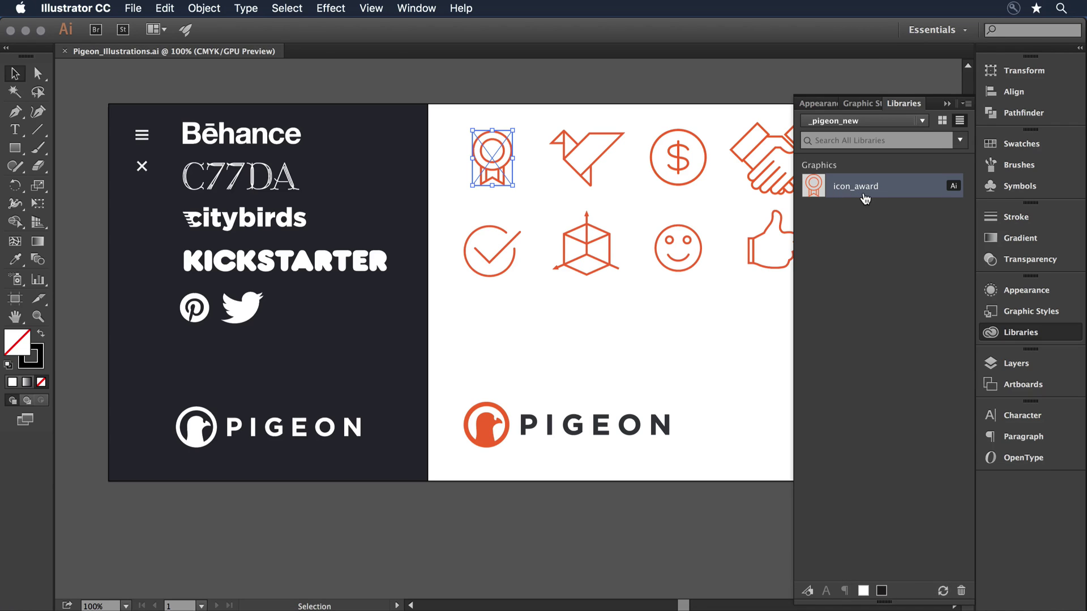
{"action": "left_click", "coordinate": [568, 131]}
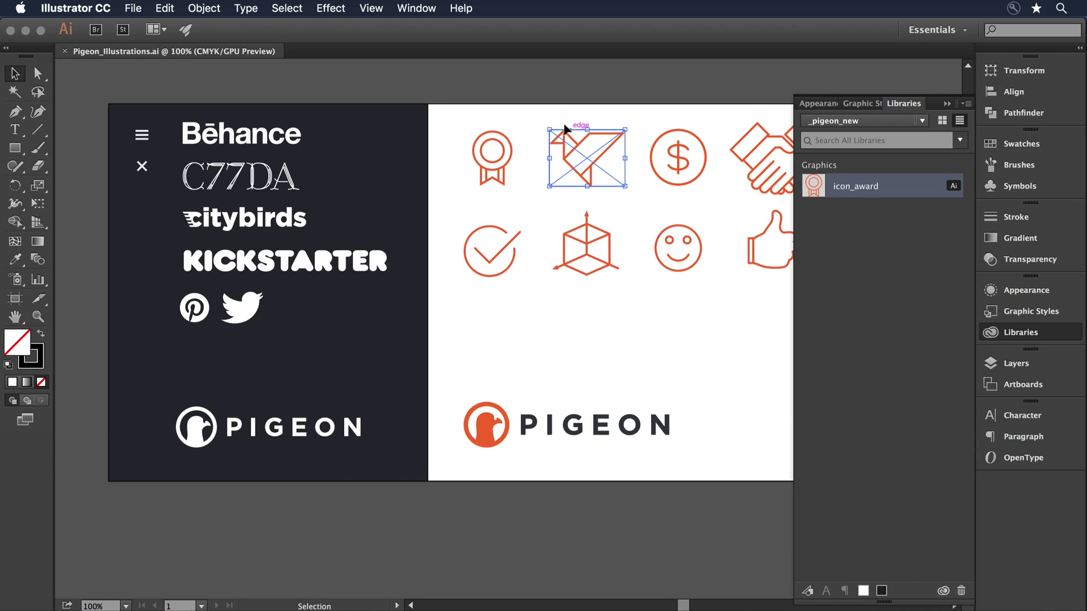
{"action": "left_click", "coordinate": [807, 591]}
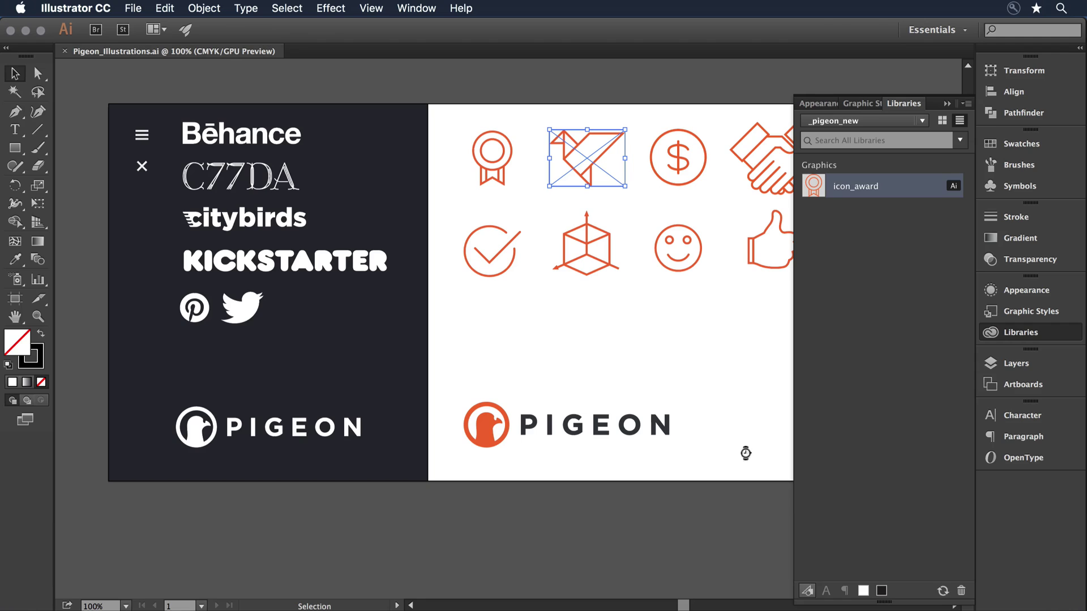
{"action": "left_click", "coordinate": [684, 242]}
{"action": "left_click", "coordinate": [807, 591]}
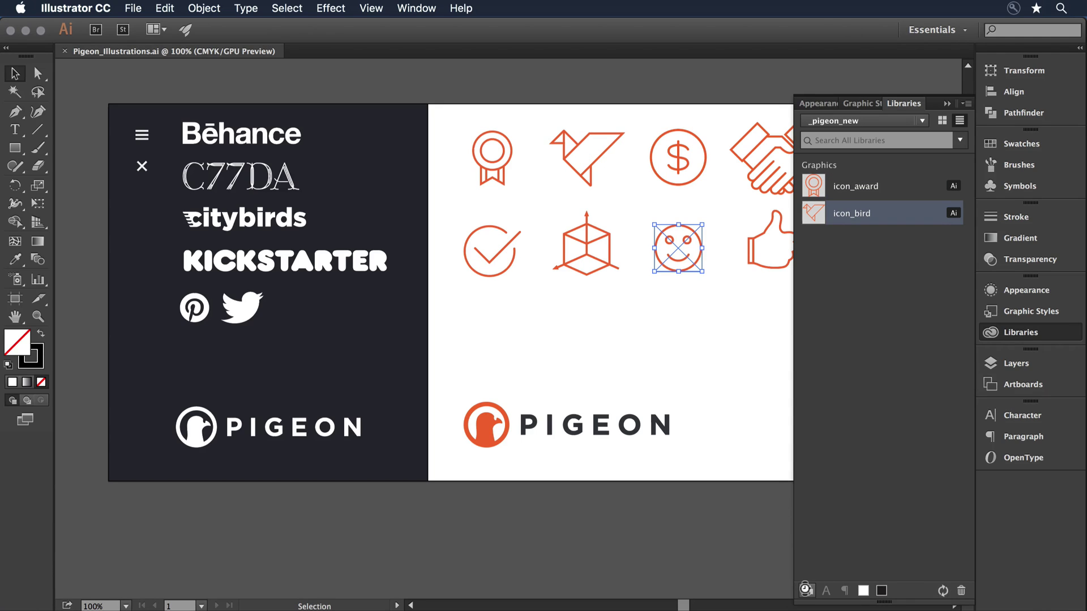
{"action": "left_click", "coordinate": [704, 369]}
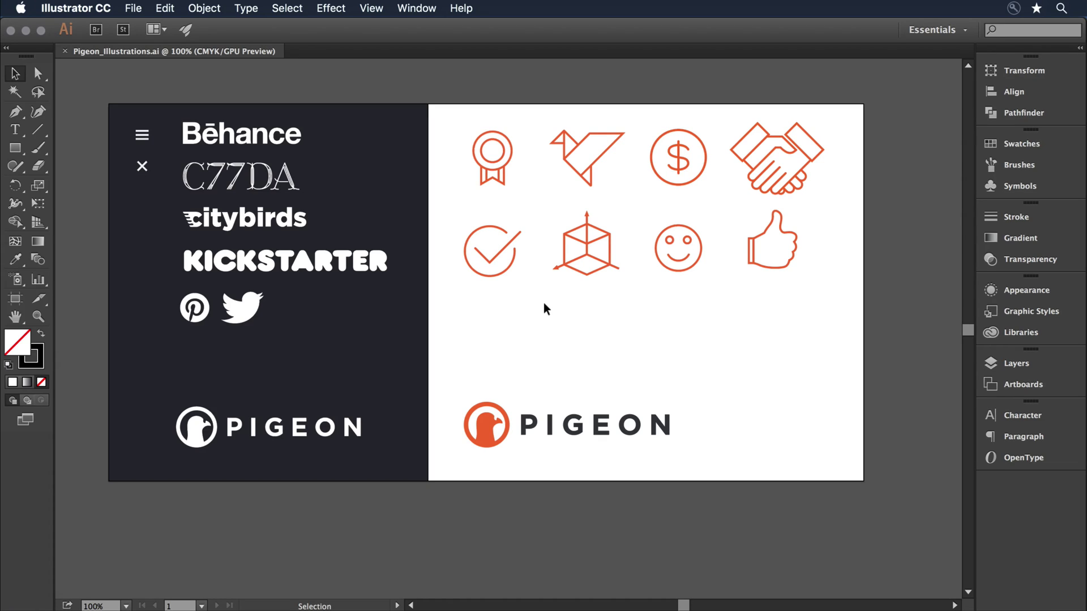
Copy the orange PIGEON logo and switch over to Adobe Muse.
{"action": "left_click", "coordinate": [580, 420]}
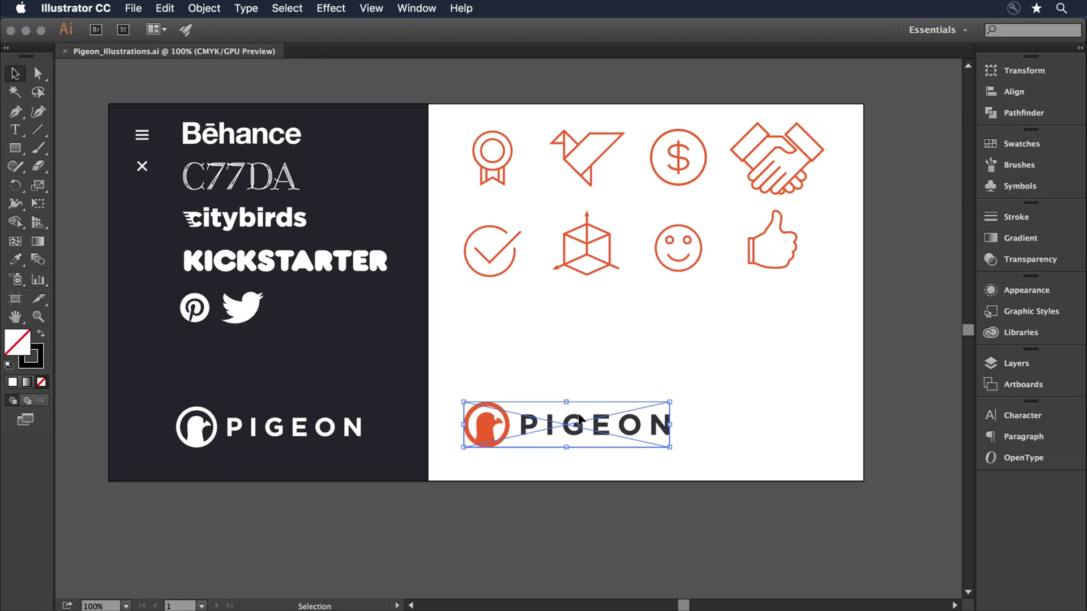
{"action": "left_click", "coordinate": [173, 6]}
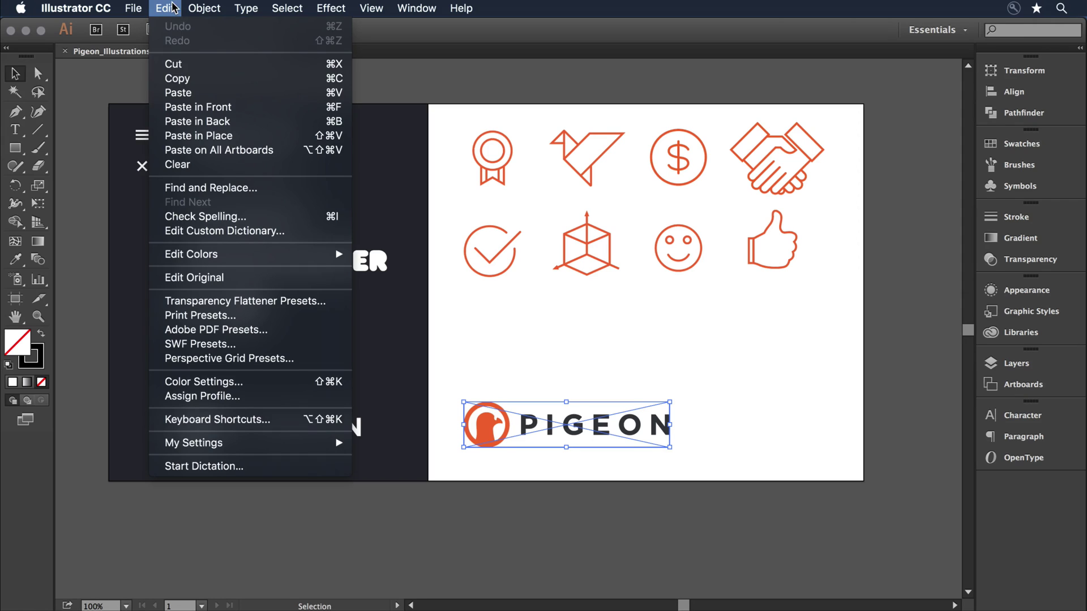
{"action": "left_click", "coordinate": [174, 76]}
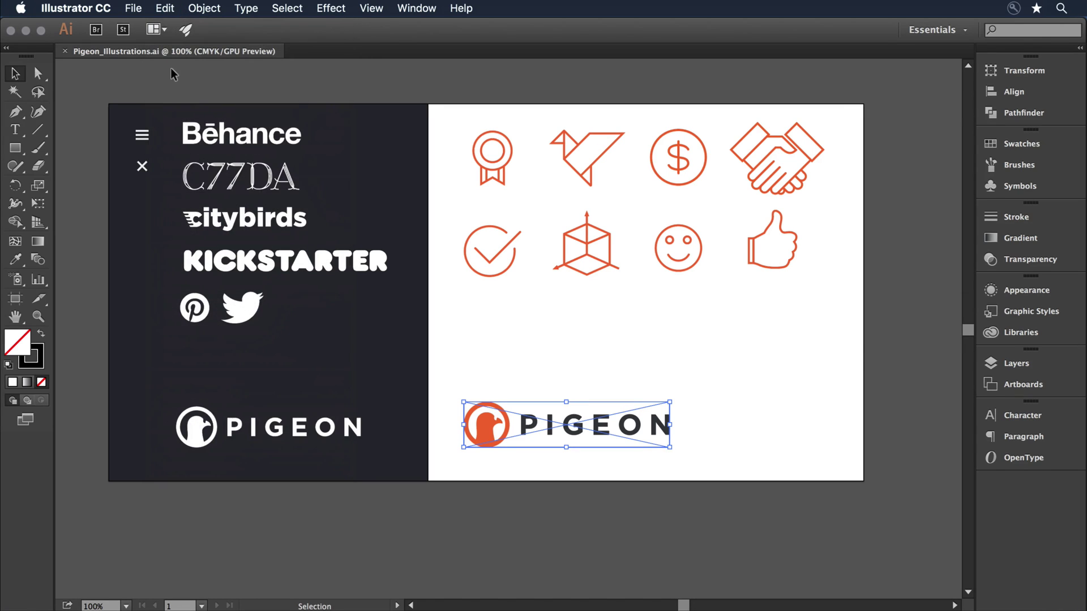
{"action": "key", "text": "super+Tab"}
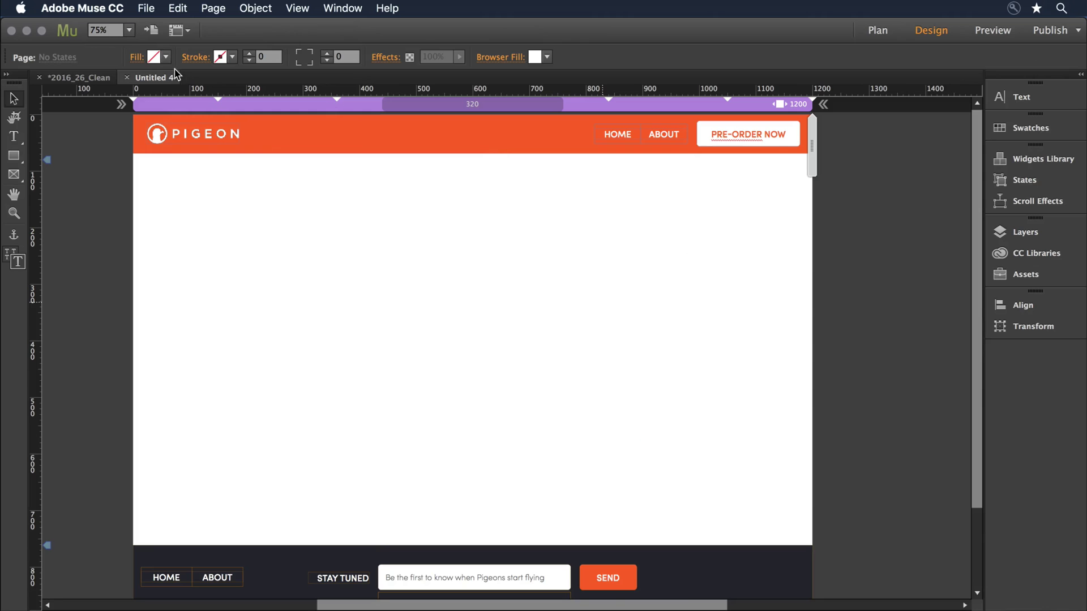
{"action": "left_click", "coordinate": [177, 7]}
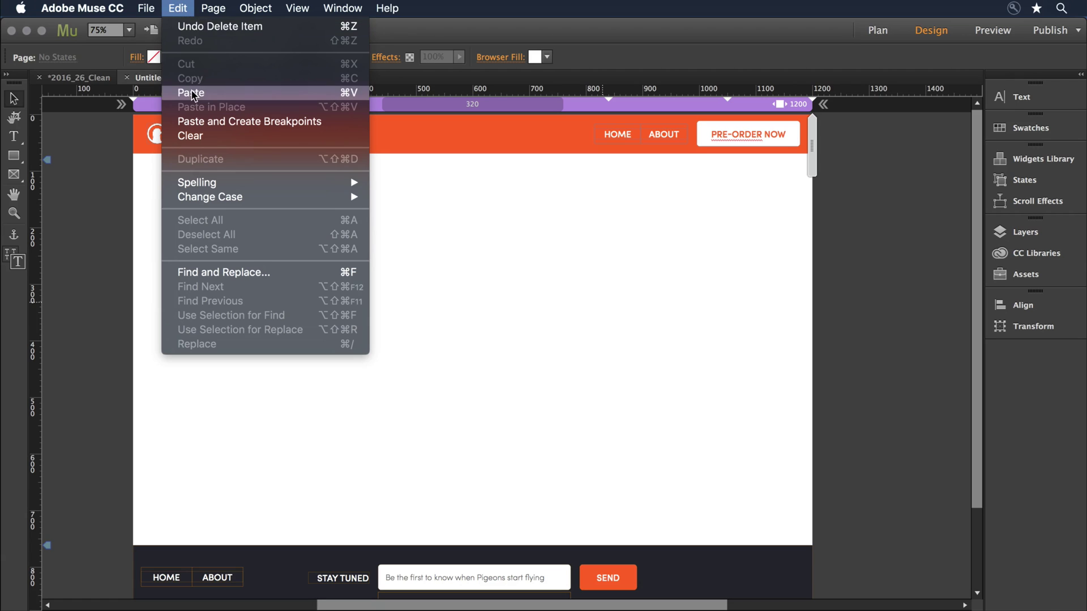
{"action": "left_click", "coordinate": [188, 89]}
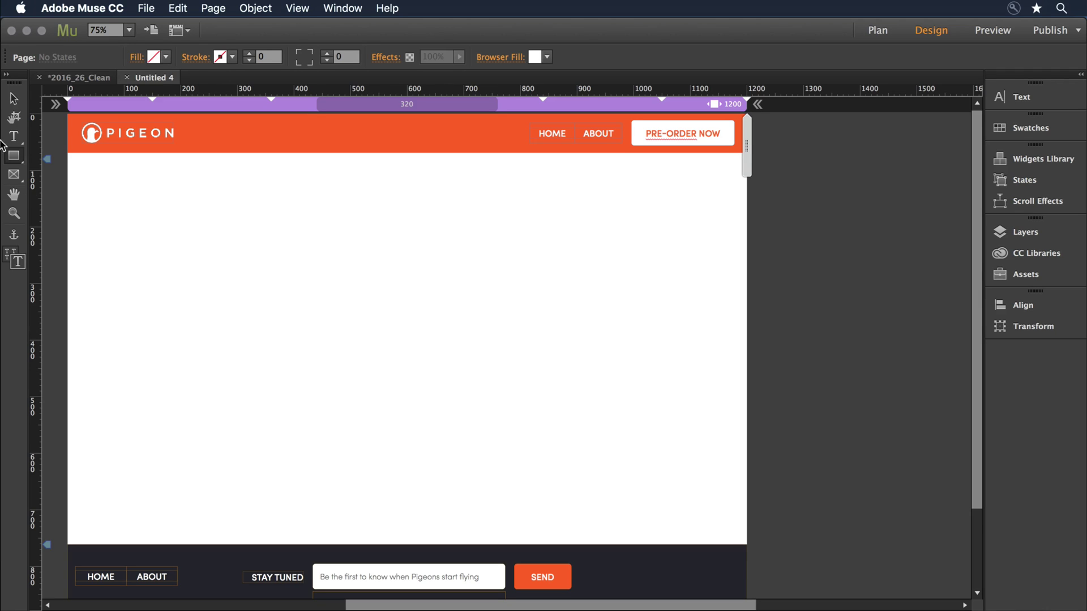
{"action": "left_click", "coordinate": [11, 99]}
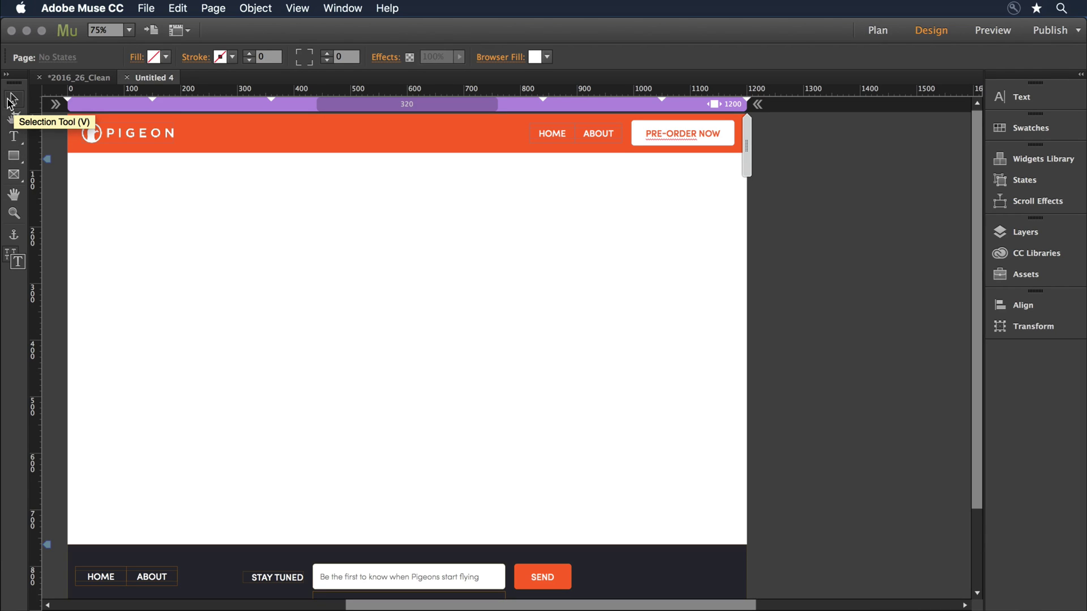
Choose icon_award.ai, icon_bird.ai and icon_check.ai from icons_ai for placing.
{"action": "left_click", "coordinate": [147, 9]}
{"action": "left_click", "coordinate": [179, 159]}
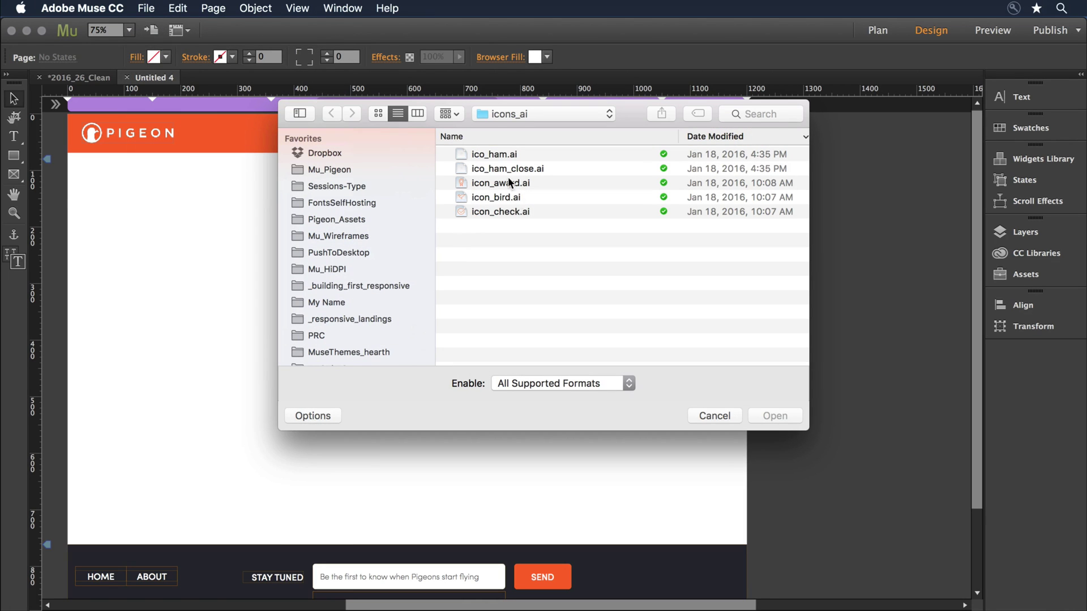
{"action": "left_click", "coordinate": [493, 182]}
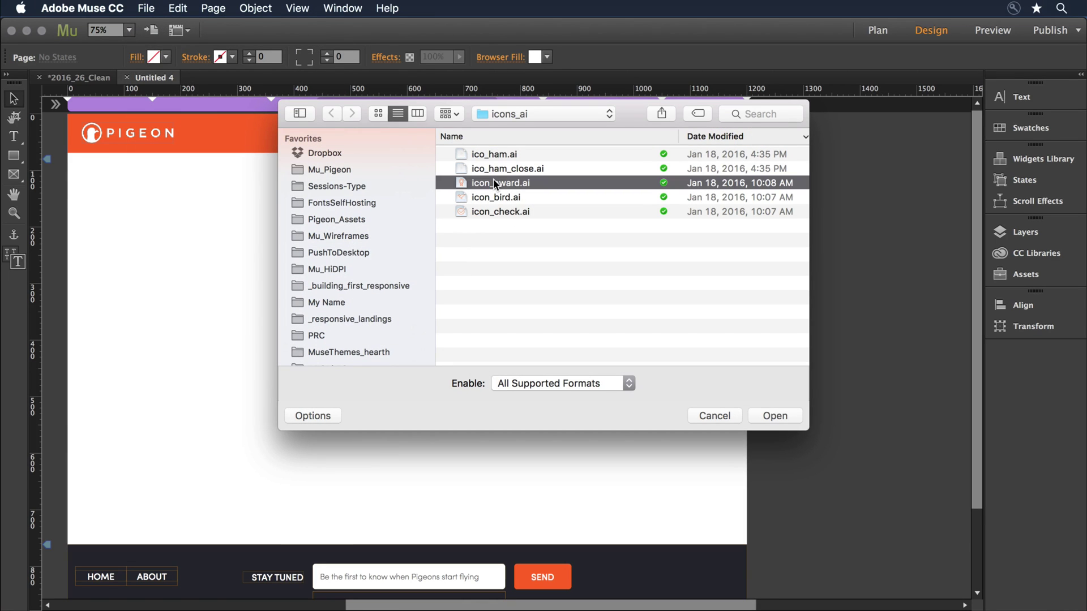
{"action": "left_click", "coordinate": [490, 212], "text": "shift"}
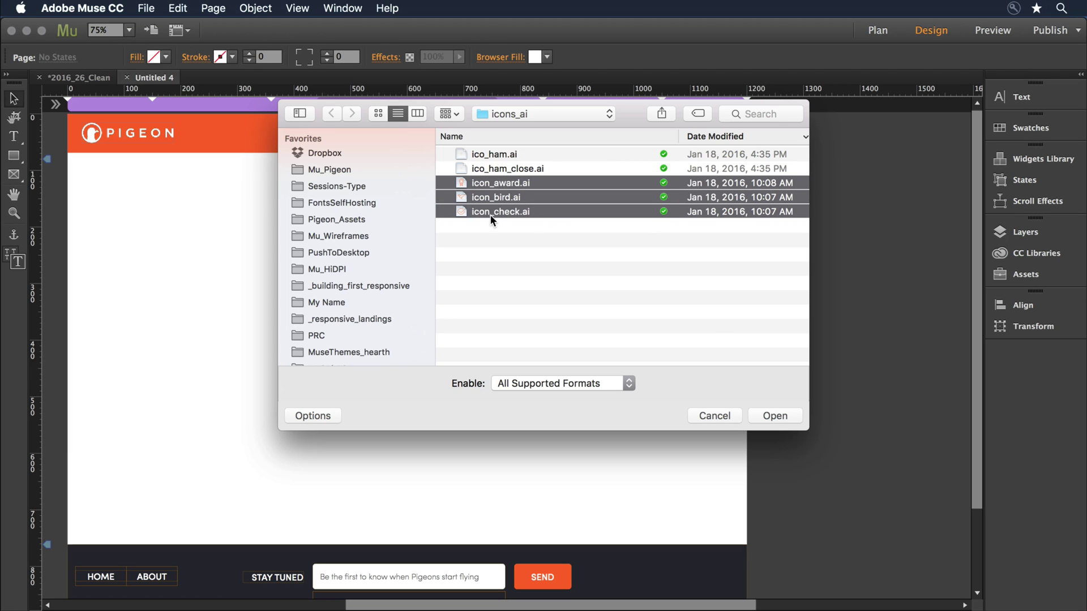
{"action": "left_click", "coordinate": [769, 416]}
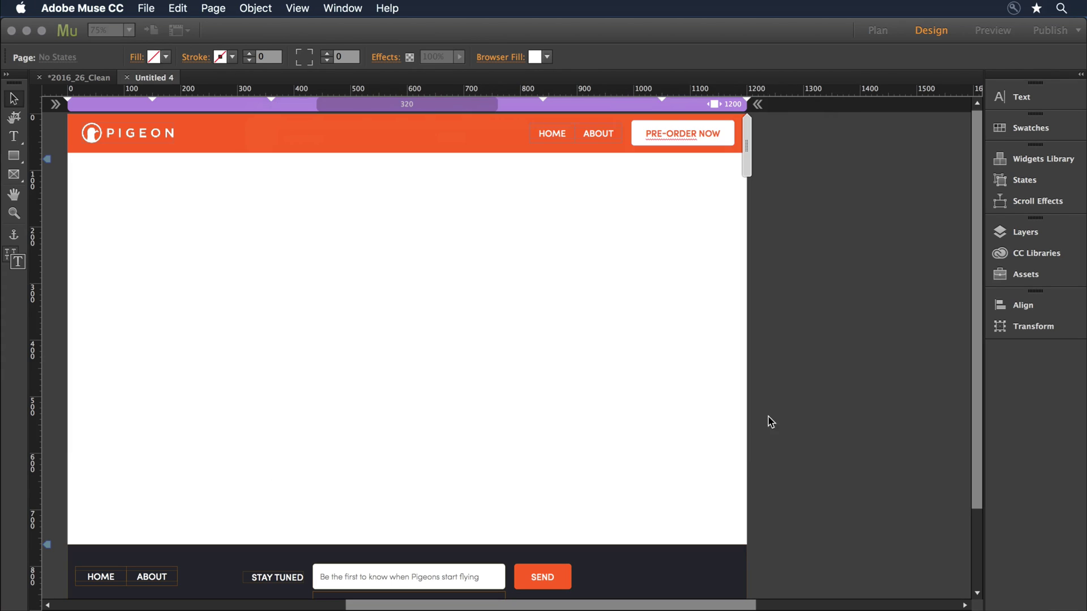
Place the award icon top-left, the bird as a large frame, and the checkmark beside it.
{"action": "left_click", "coordinate": [93, 163]}
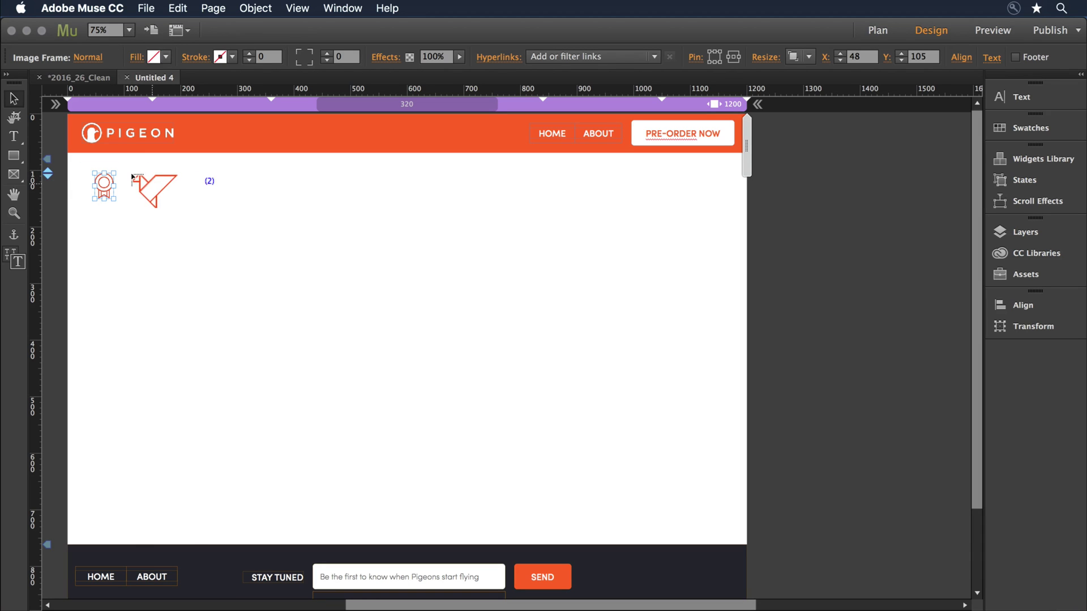
{"action": "left_click_drag", "start_coordinate": [126, 174], "coordinate": [527, 501]}
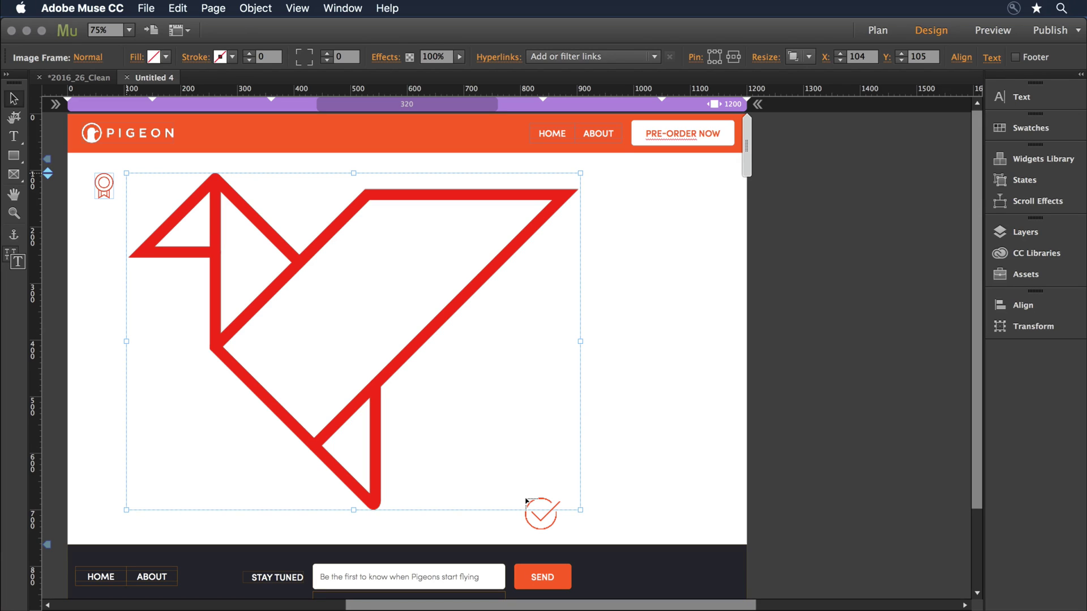
{"action": "left_click", "coordinate": [604, 209]}
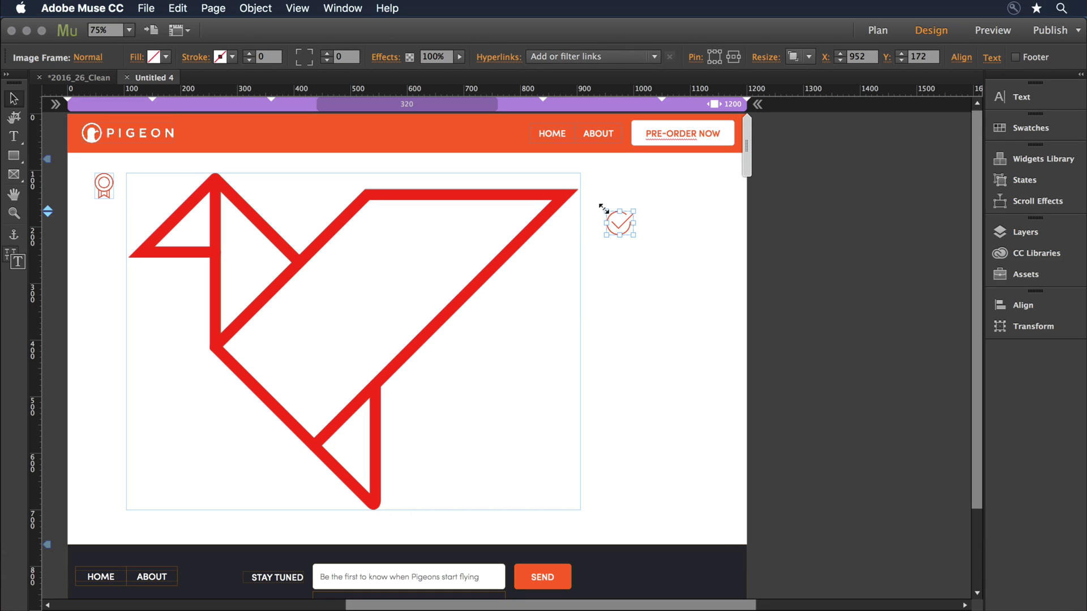
{"action": "left_click", "coordinate": [626, 283]}
Crop the bird frame's bottom edge up to about 292 px.
{"action": "left_click", "coordinate": [447, 274]}
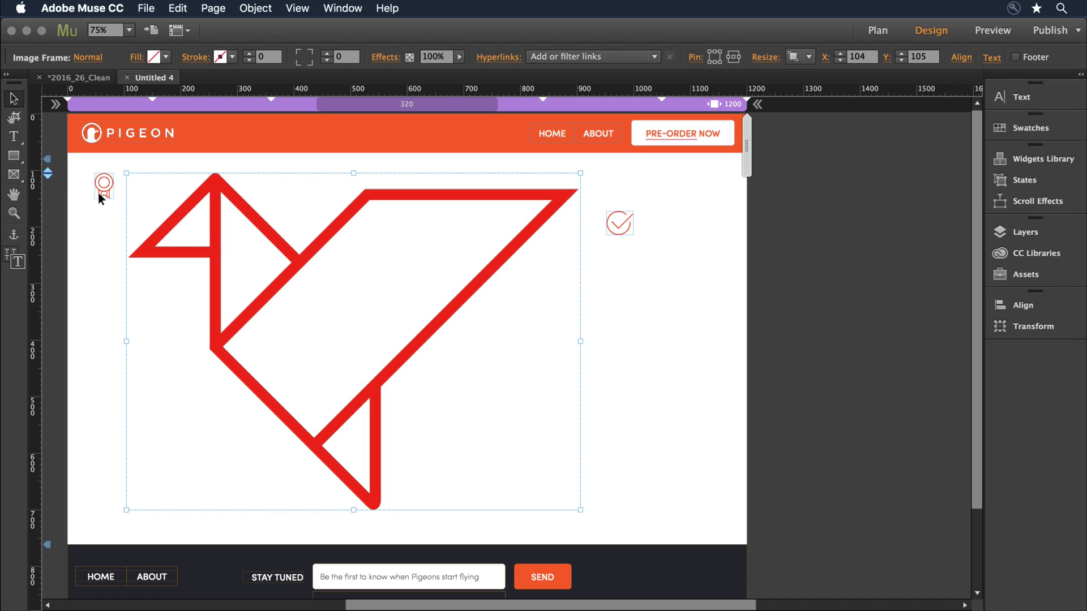
{"action": "left_click", "coordinate": [14, 120]}
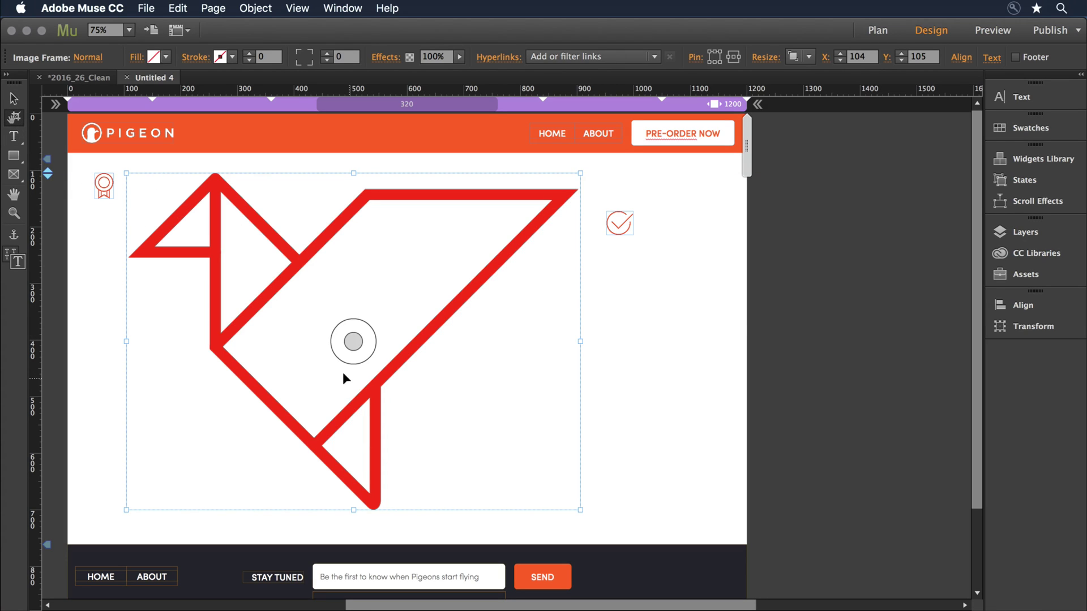
{"action": "left_click_drag", "start_coordinate": [350, 507], "coordinate": [369, 335]}
{"action": "left_click", "coordinate": [333, 394]}
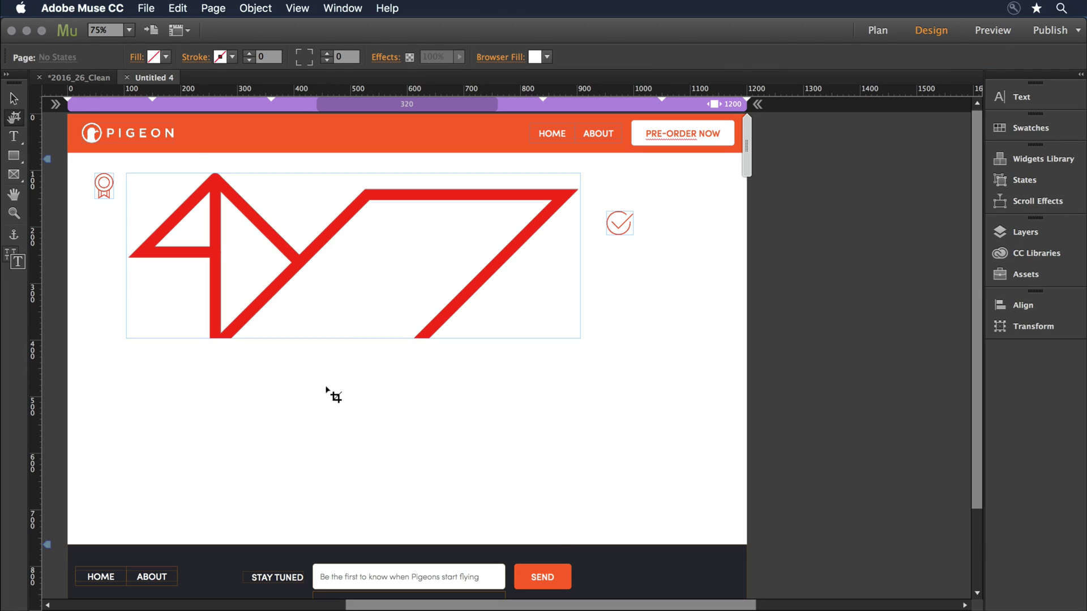
{"action": "left_click", "coordinate": [318, 255]}
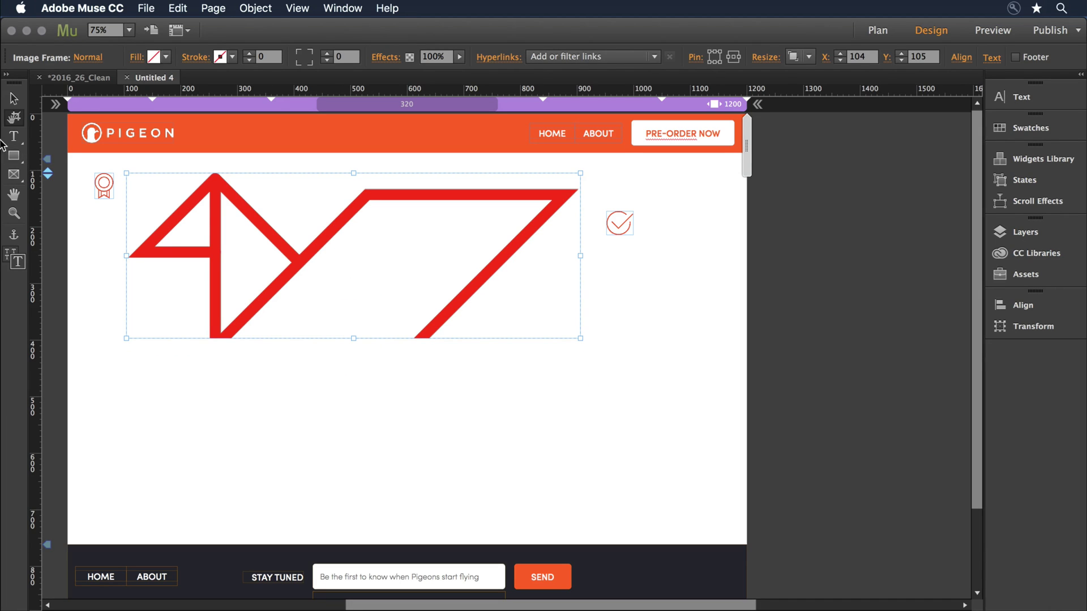
{"action": "left_click", "coordinate": [14, 155]}
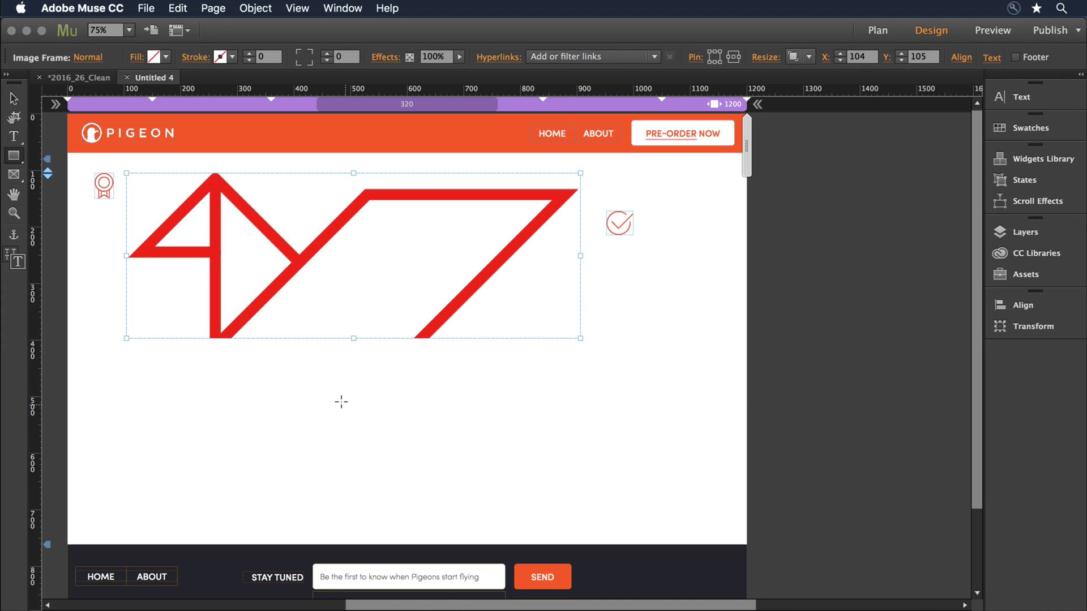
Draw a rectangle below the bird and set it to Stretch to Browser Width.
{"action": "left_click_drag", "start_coordinate": [327, 398], "coordinate": [448, 542]}
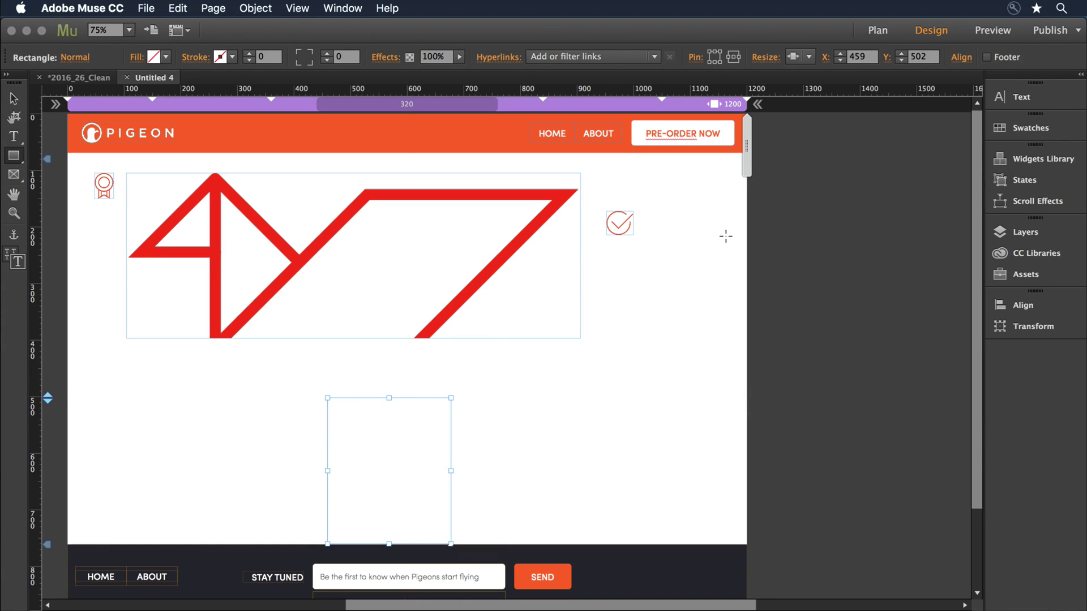
{"action": "left_click", "coordinate": [800, 51]}
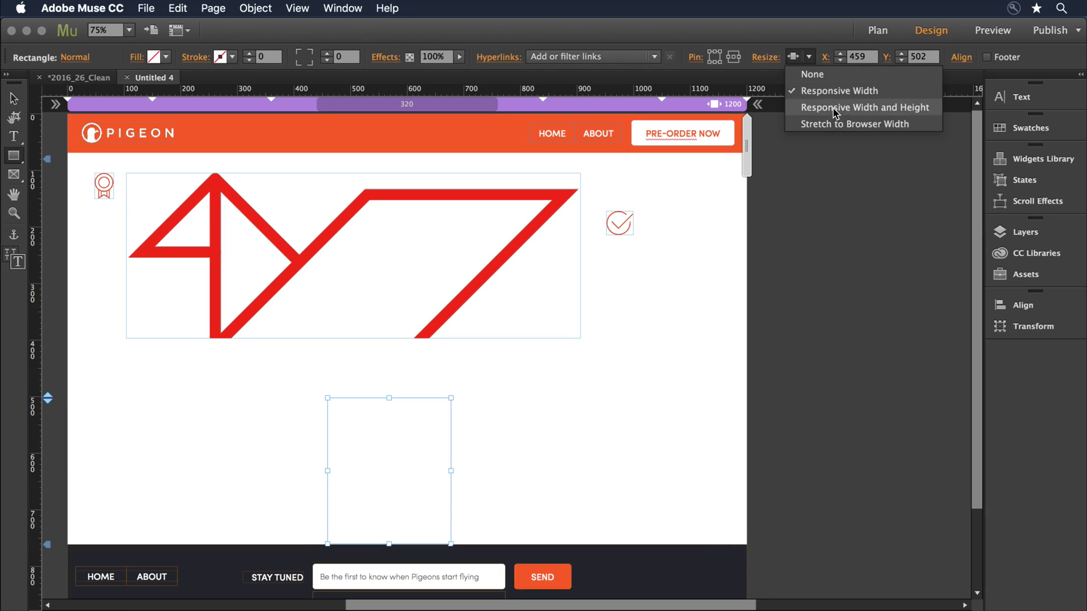
{"action": "left_click", "coordinate": [832, 127]}
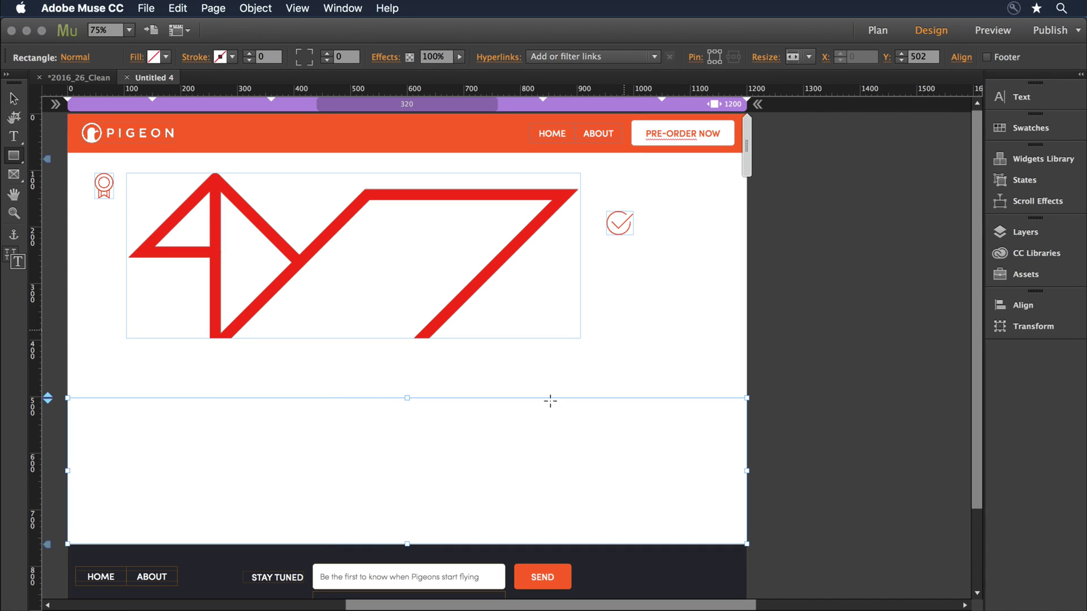
Paste the bird as the rectangle's background image and adjust its fill position.
{"action": "left_click", "coordinate": [14, 98]}
{"action": "right_click", "coordinate": [150, 418]}
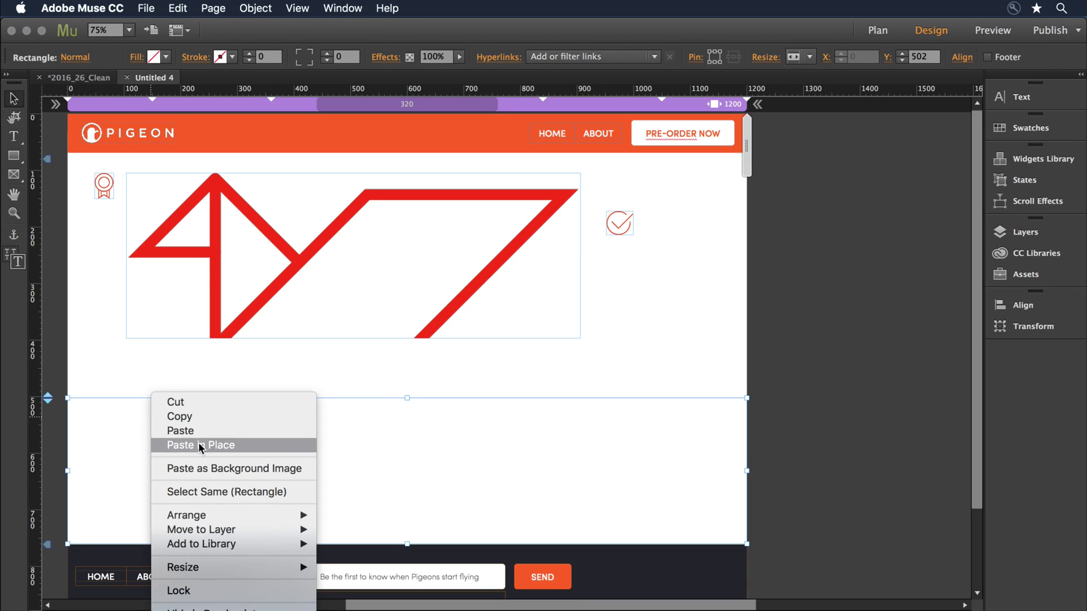
{"action": "left_click", "coordinate": [215, 468]}
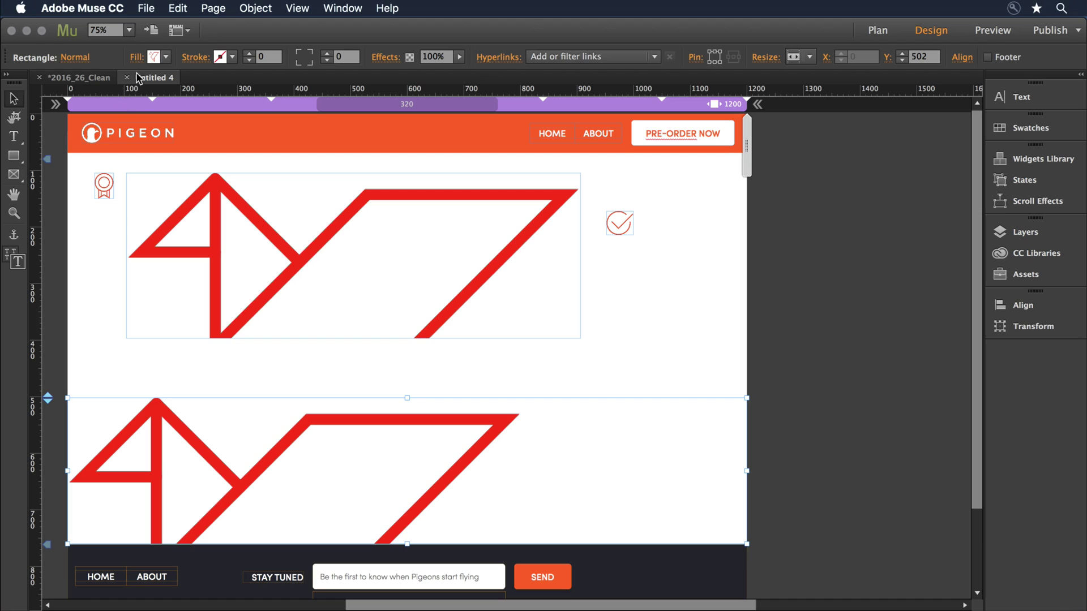
{"action": "left_click", "coordinate": [135, 54]}
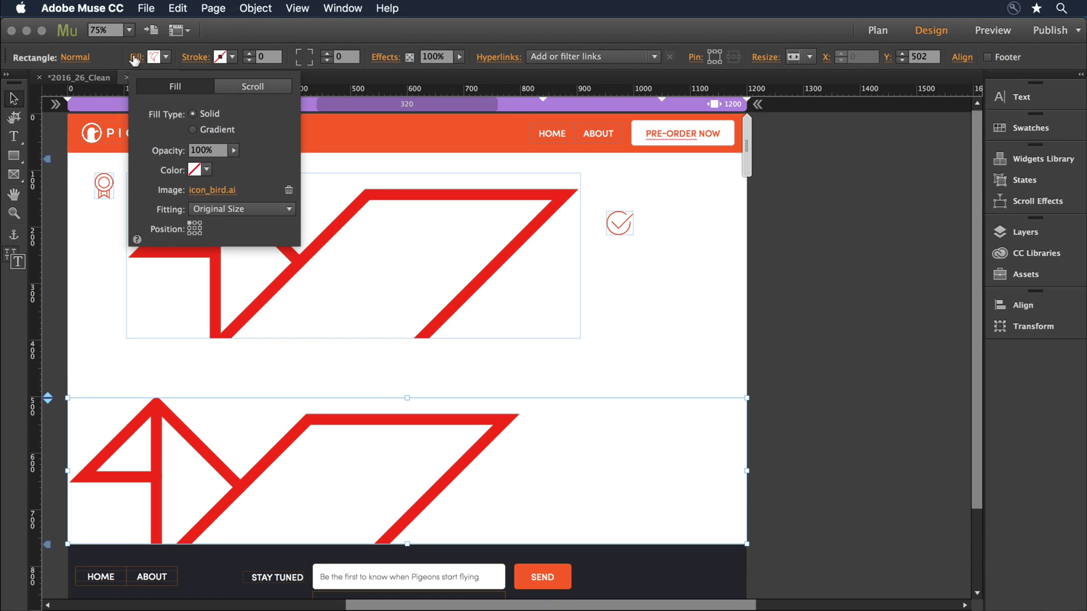
{"action": "left_click", "coordinate": [196, 231]}
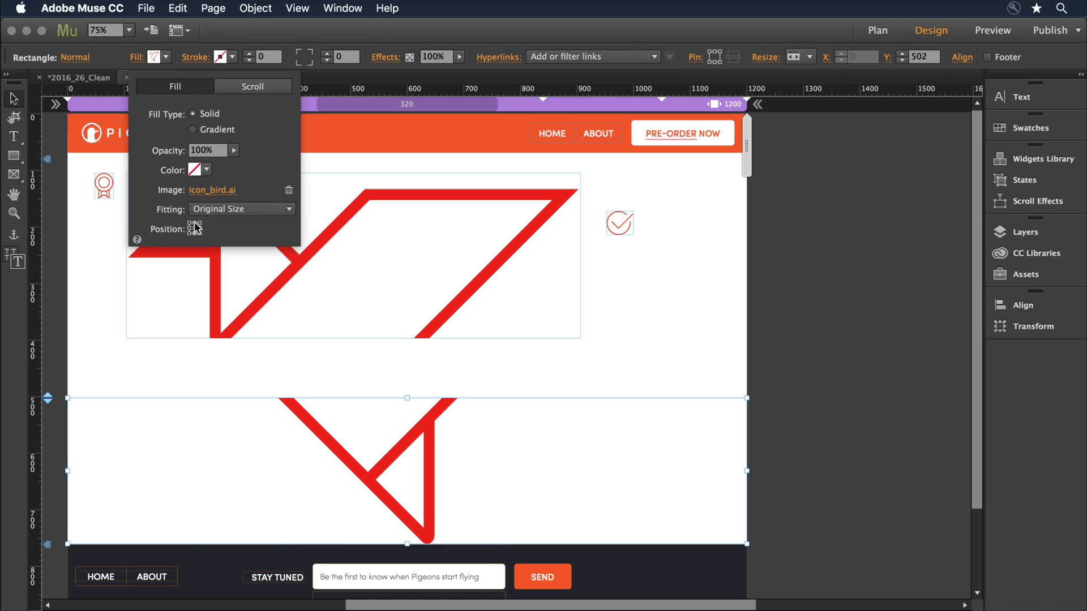
{"action": "left_click", "coordinate": [195, 229]}
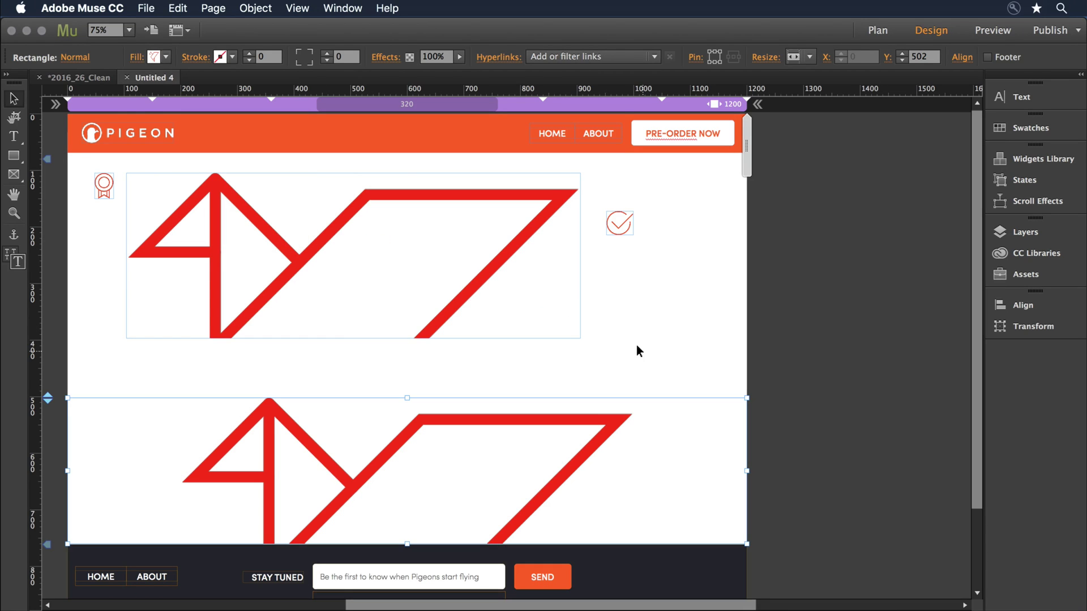
Clear the page and drop a Basic slideshow widget onto it.
{"action": "key", "text": "super+a"}
{"action": "key", "text": "Delete"}
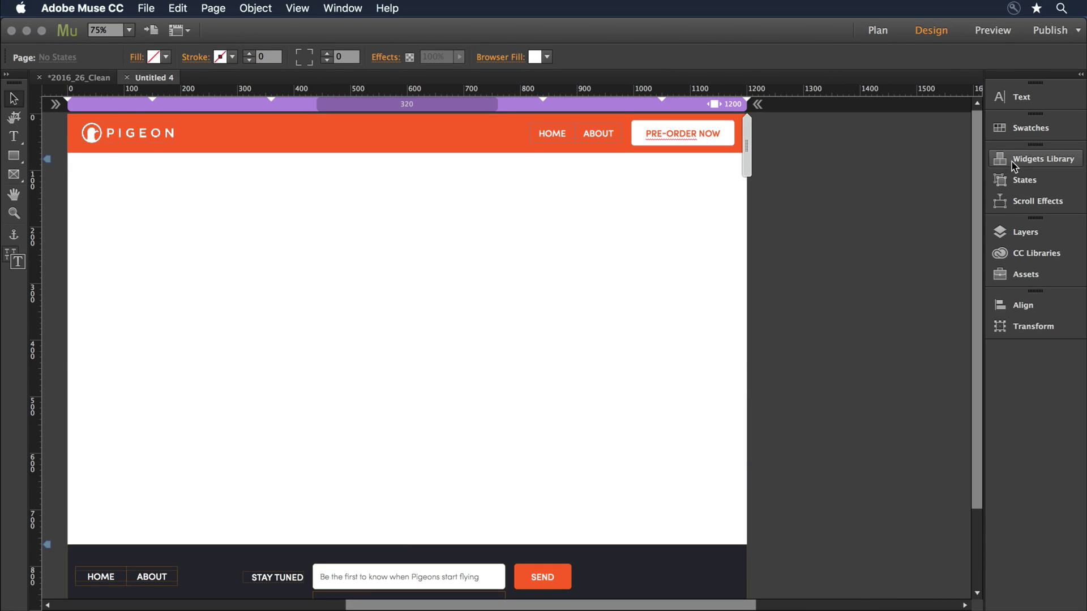
{"action": "left_click", "coordinate": [1013, 165]}
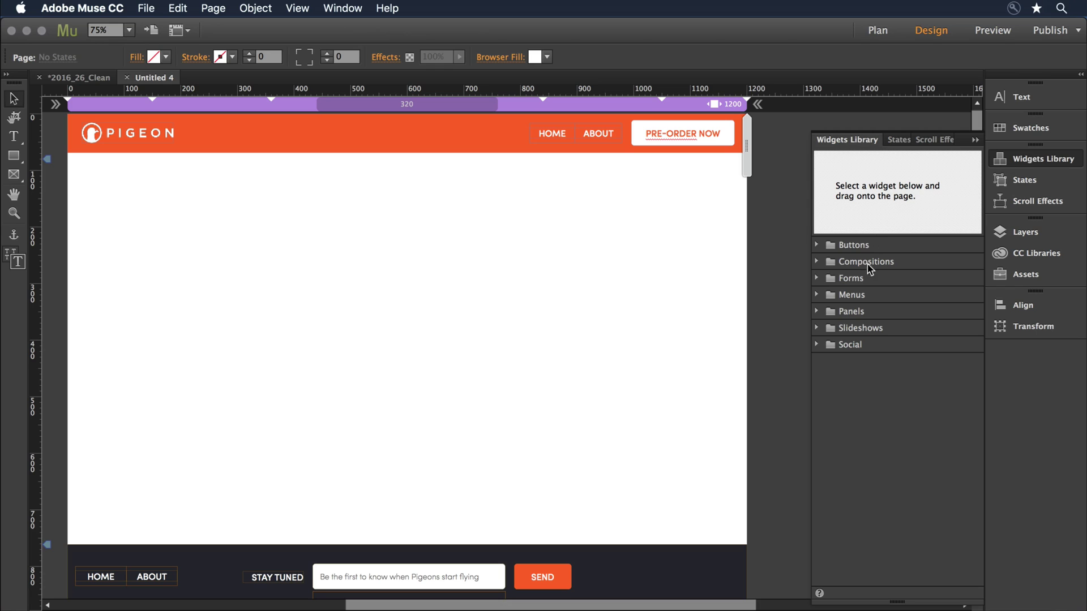
{"action": "left_click", "coordinate": [816, 329]}
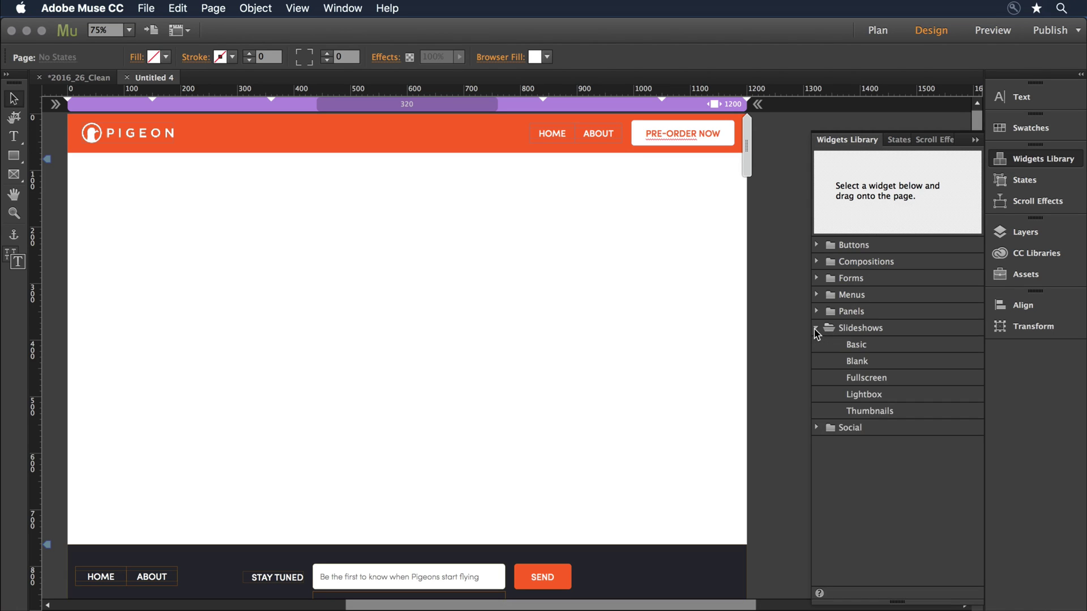
{"action": "left_click", "coordinate": [855, 346]}
{"action": "left_click_drag", "start_coordinate": [856, 345], "coordinate": [249, 261]}
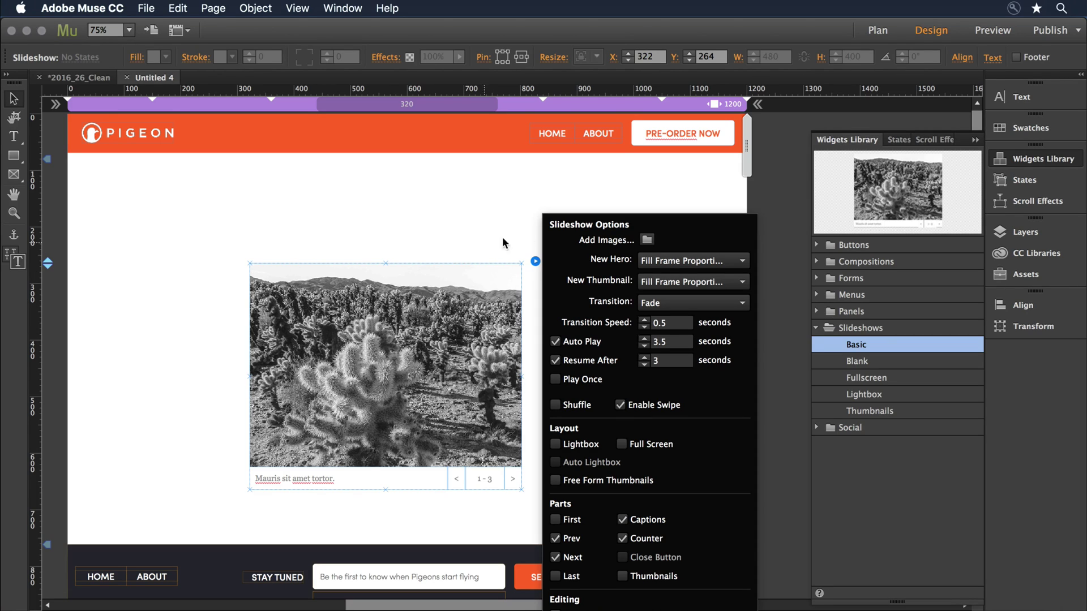
Enable slideshow thumbnails and turn off Previous, Next, Captions and Counter.
{"action": "left_click", "coordinate": [654, 577]}
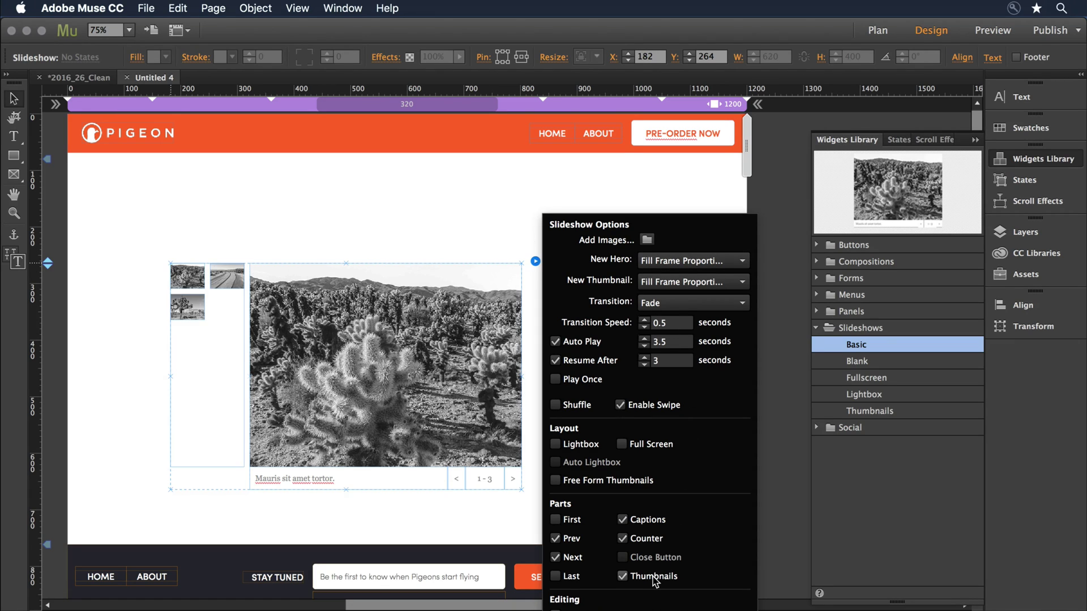
{"action": "left_click", "coordinate": [578, 539]}
{"action": "left_click", "coordinate": [574, 559]}
{"action": "left_click", "coordinate": [648, 519]}
{"action": "left_click", "coordinate": [651, 539]}
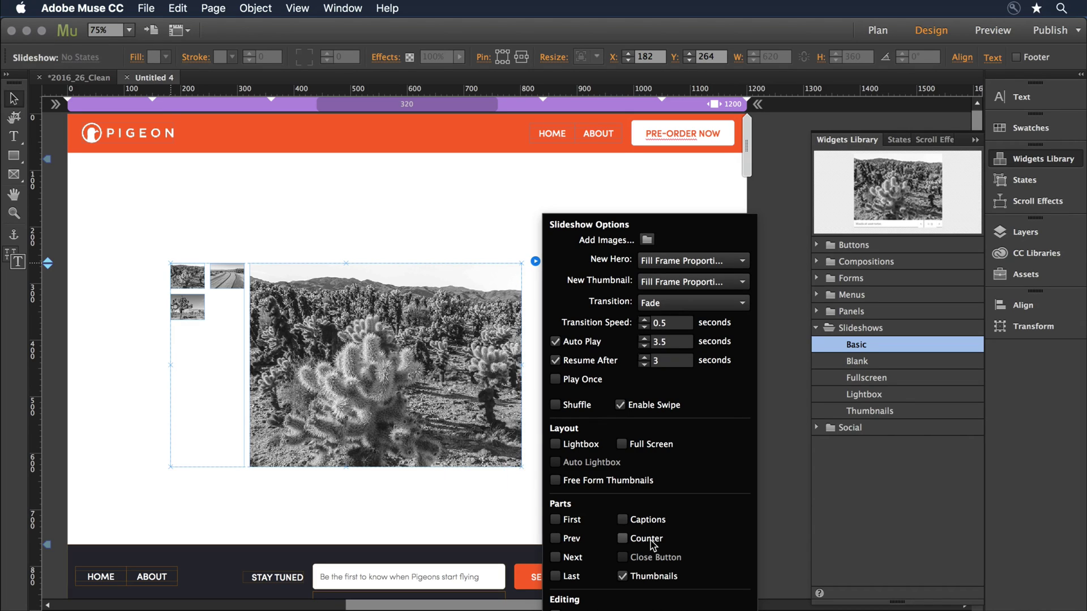
{"action": "left_click", "coordinate": [117, 386]}
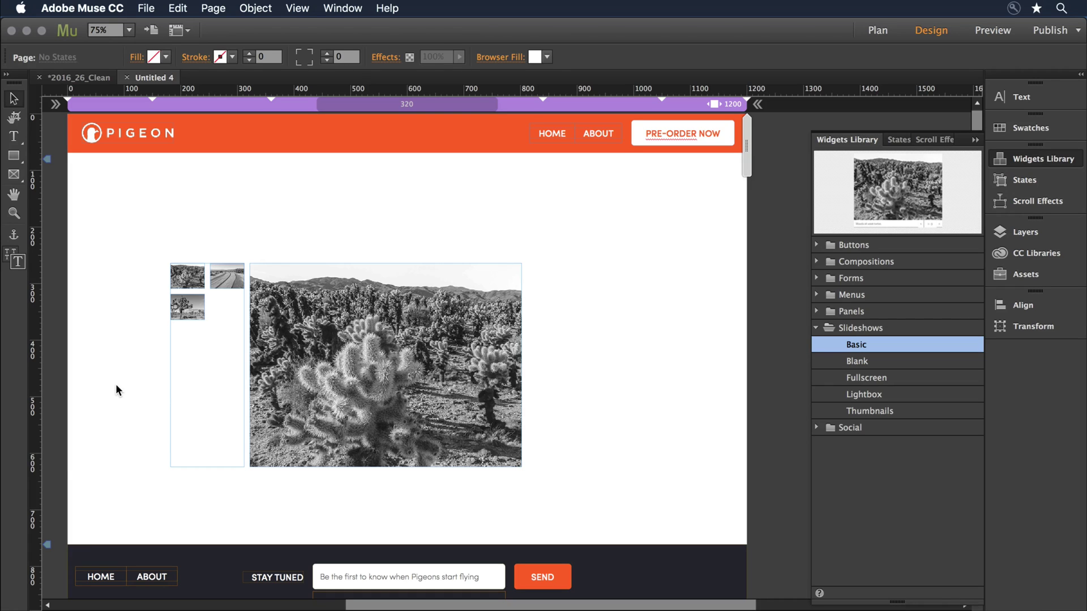
Place icon_award.ai, icon_bird.ai and icon_check.ai into the slideshow.
{"action": "key", "text": "super+d"}
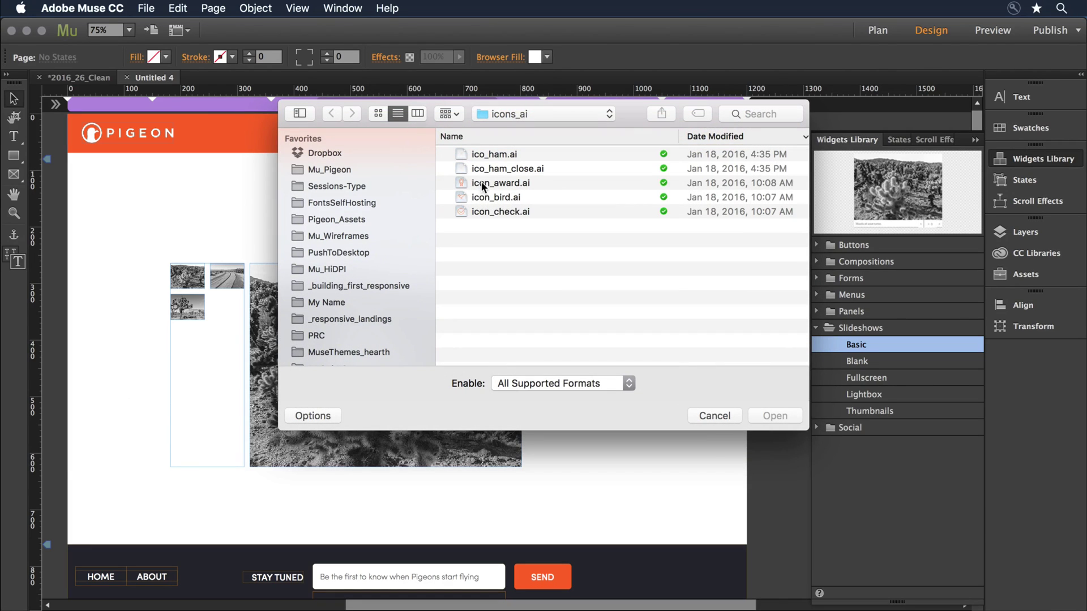
{"action": "left_click", "coordinate": [481, 181]}
{"action": "left_click", "coordinate": [484, 207], "text": "shift"}
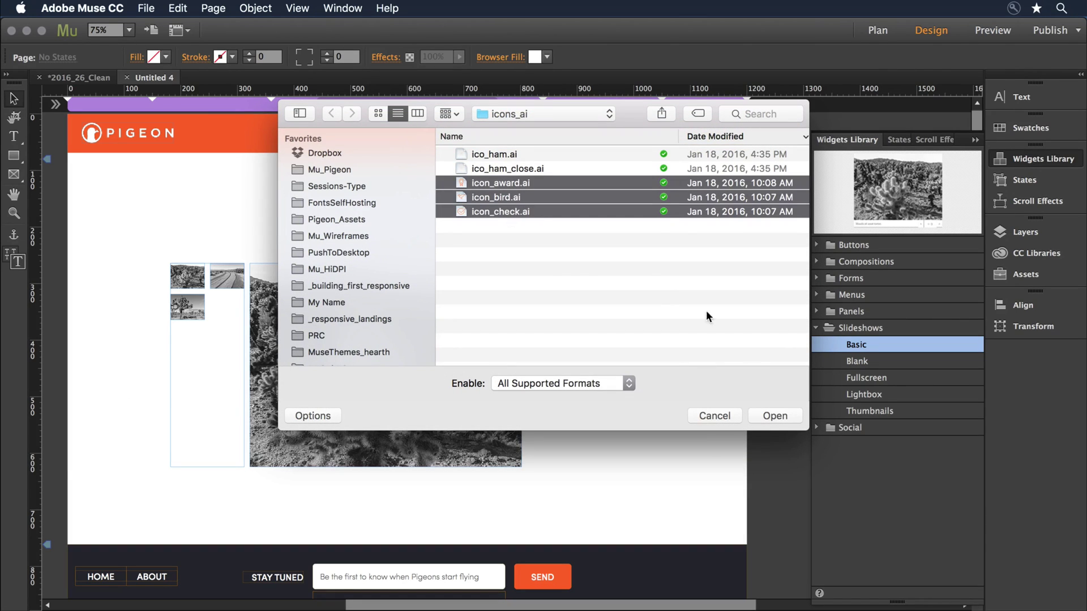
{"action": "left_click", "coordinate": [786, 419]}
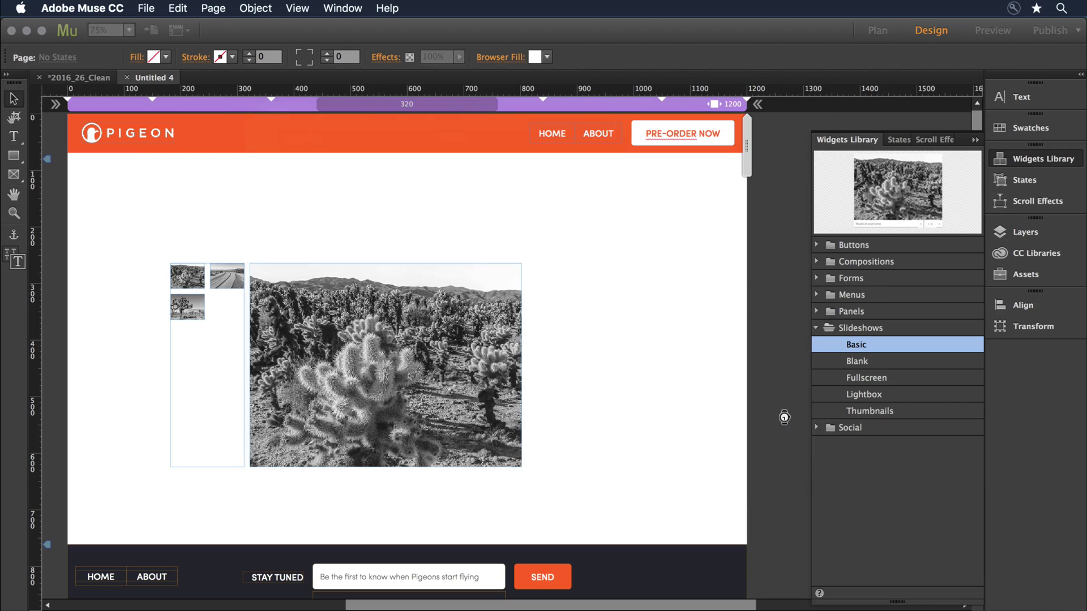
{"action": "left_click", "coordinate": [293, 291]}
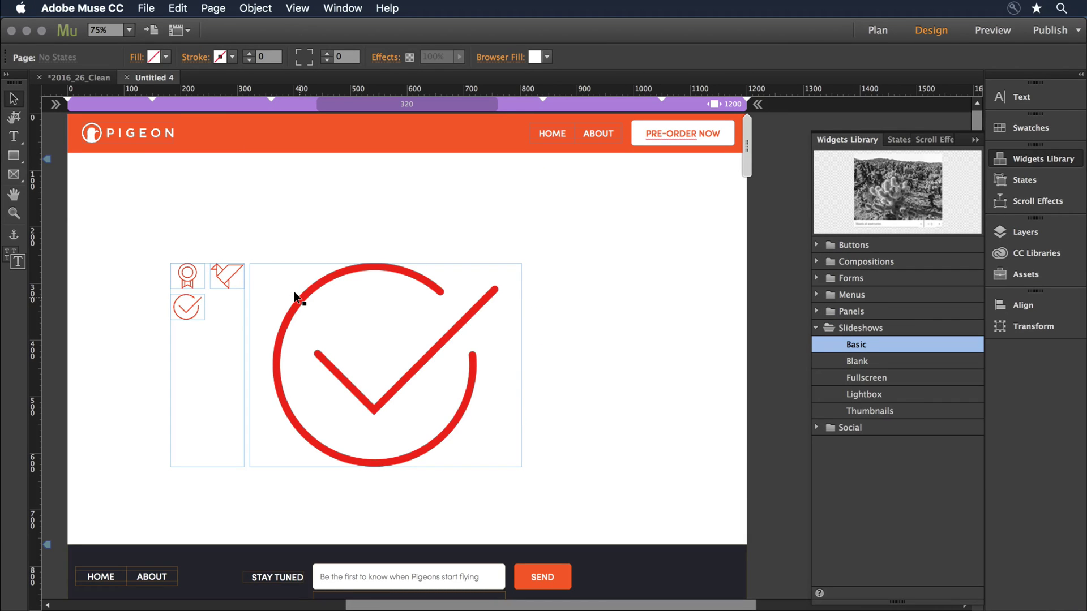
Preview the bird, award and check icons in the slideshow's main frame via thumbnails.
{"action": "left_click", "coordinate": [226, 268]}
{"action": "left_click", "coordinate": [218, 269]}
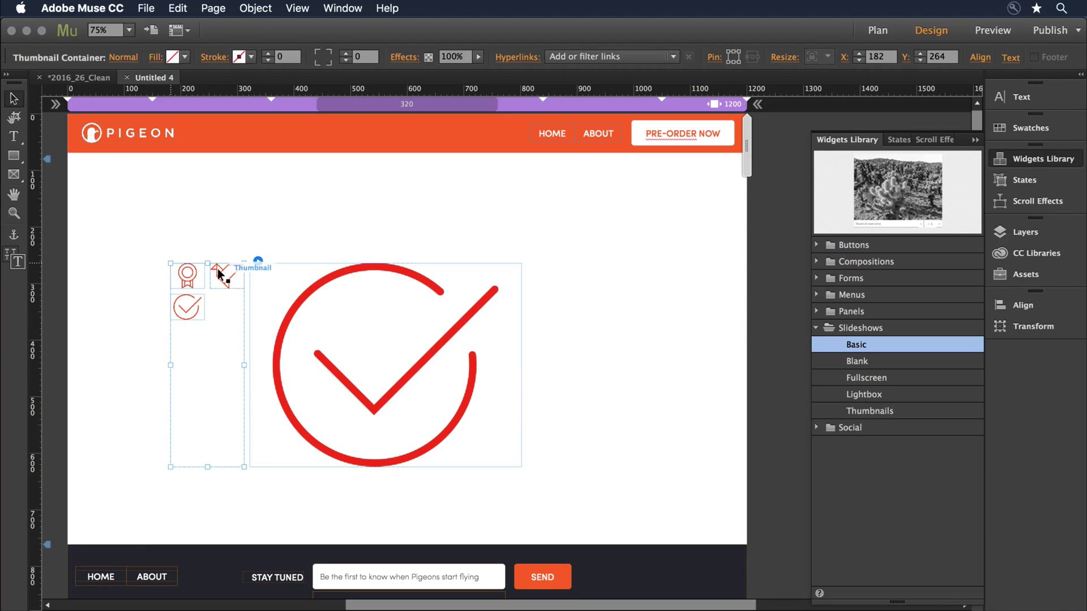
{"action": "left_click", "coordinate": [220, 276]}
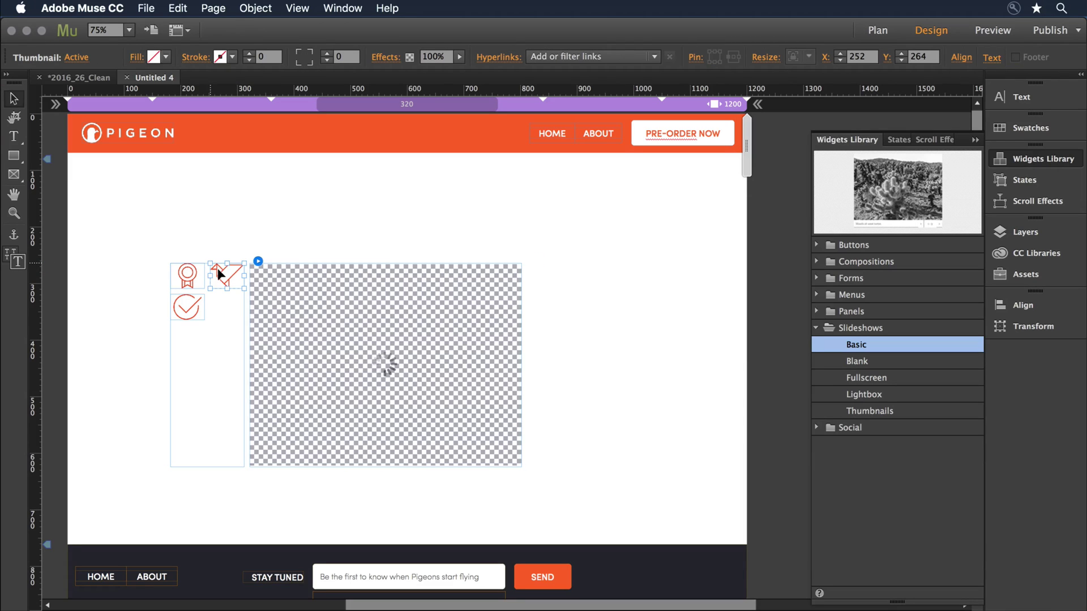
{"action": "left_click", "coordinate": [182, 273]}
{"action": "left_click", "coordinate": [185, 305]}
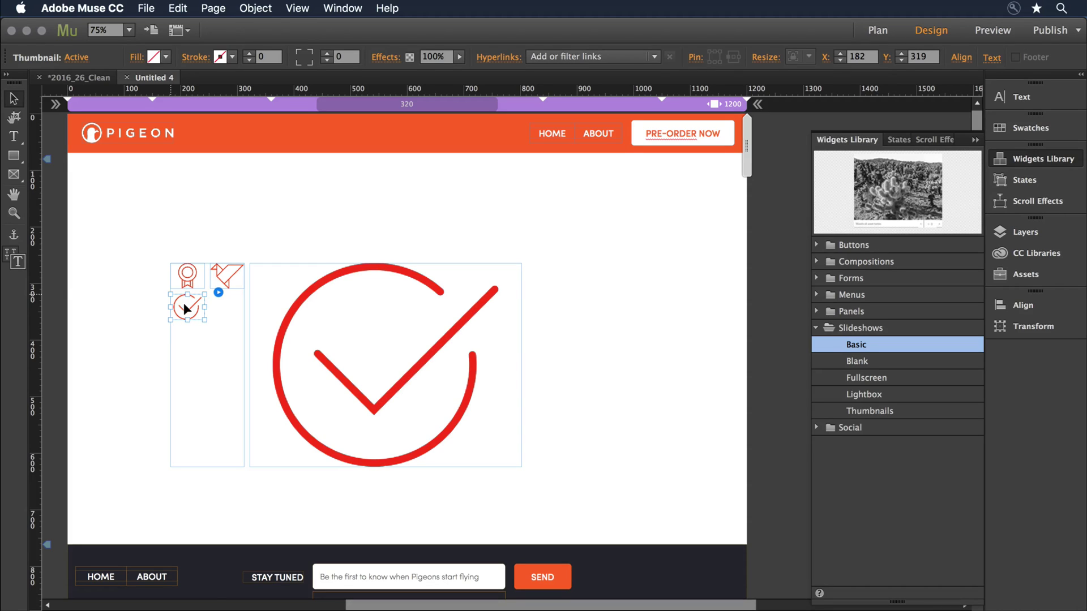
{"action": "left_click", "coordinate": [336, 197]}
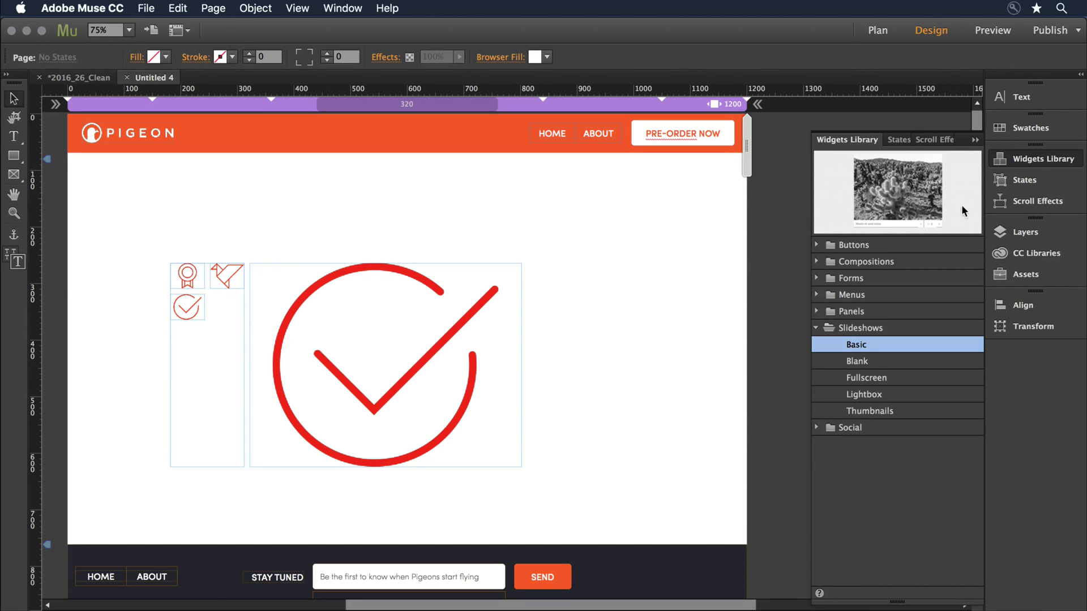
Show the Pigeon assets CC library with its logo, icon and map graphics.
{"action": "left_click", "coordinate": [1024, 255]}
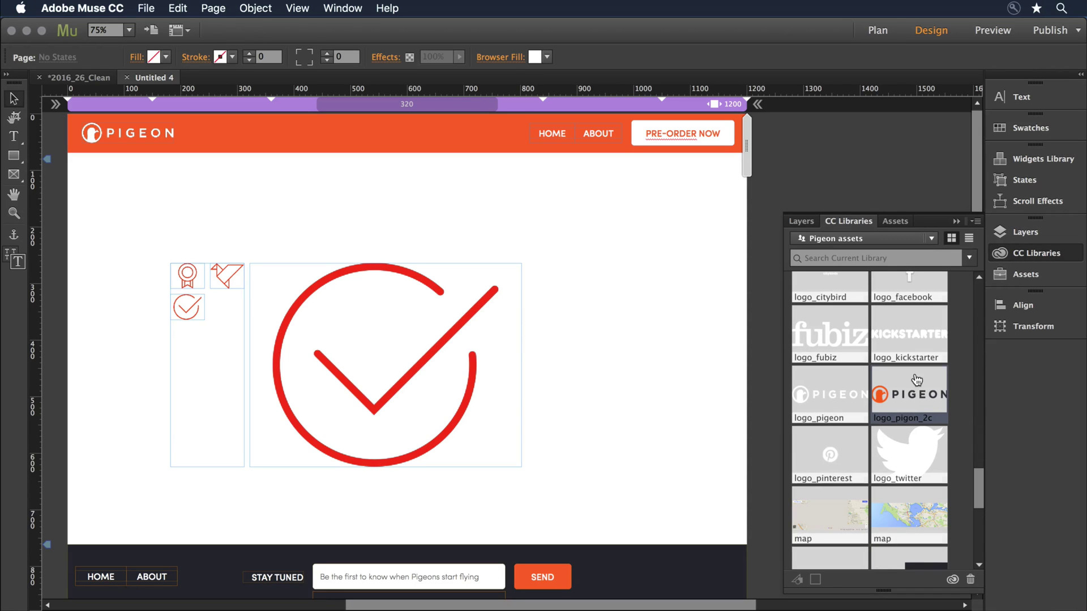
{"action": "scroll", "coordinate": [926, 385], "scroll_direction": "up", "scroll_amount": 10}
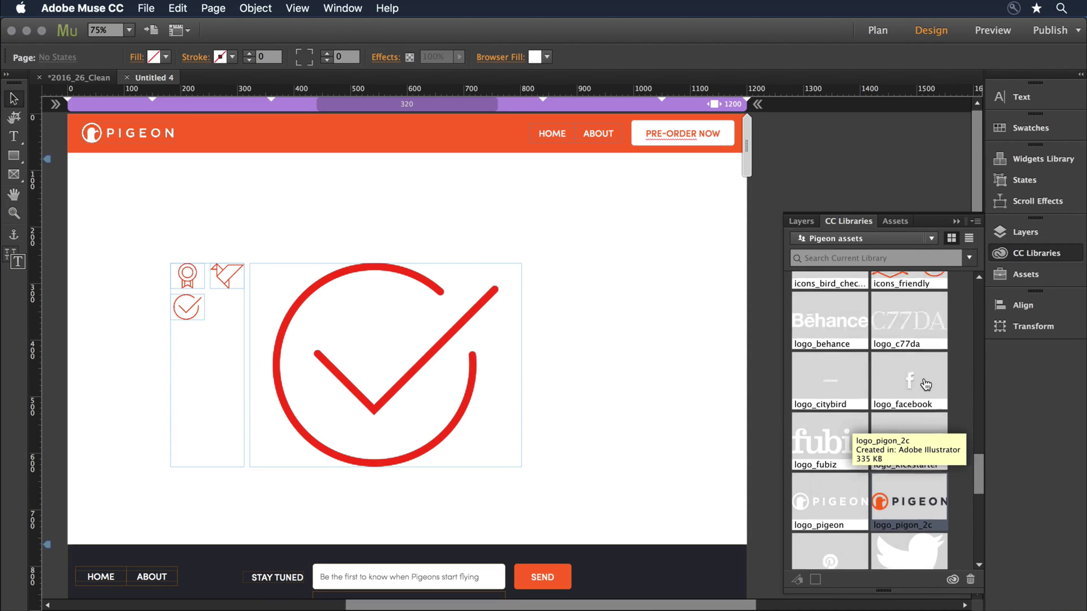